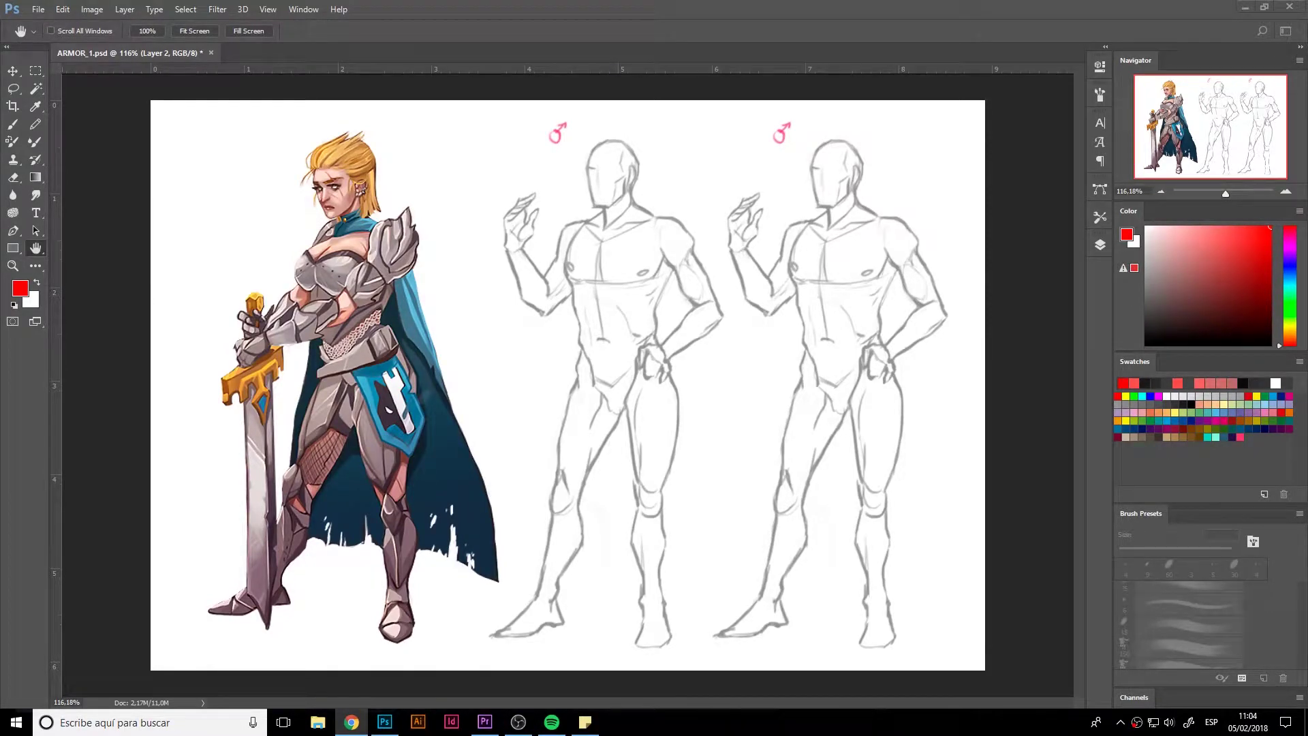
Mark both elbows and both knees of the middle figure with red ellipses using a 4 px brush
left_click(1247, 226)
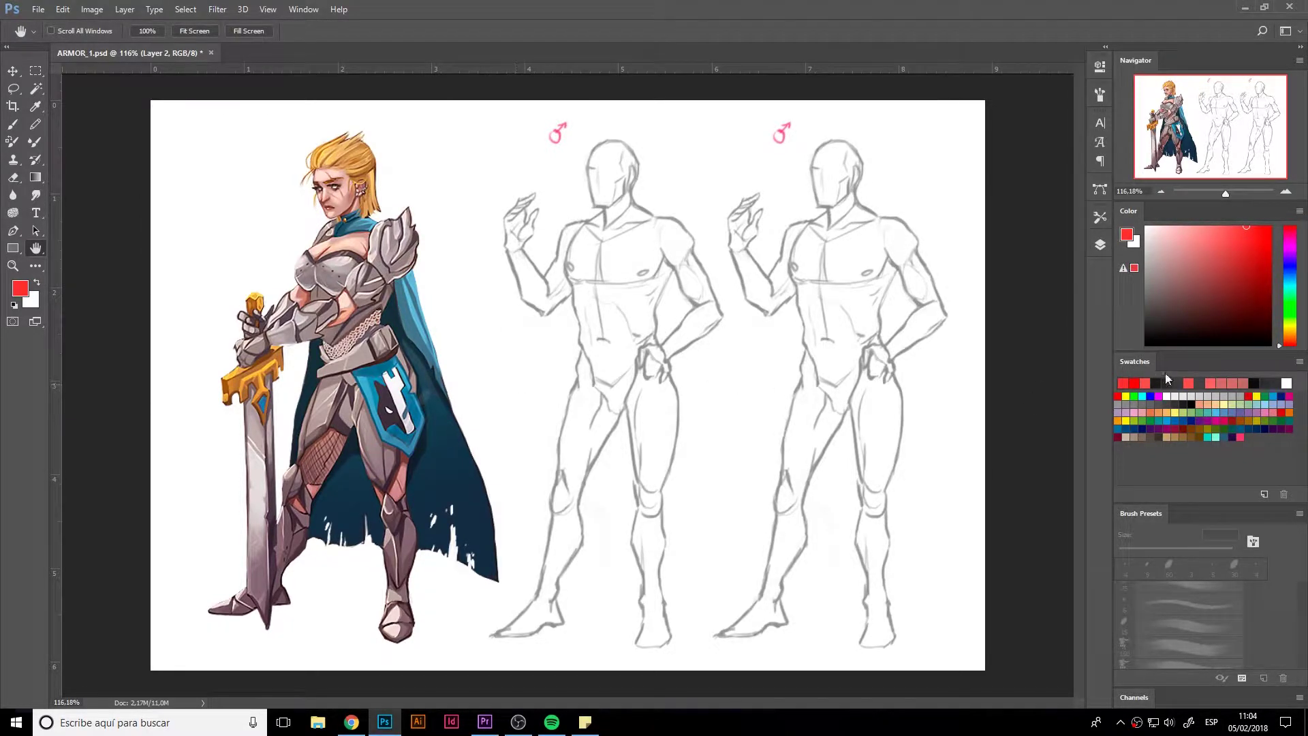
key("b")
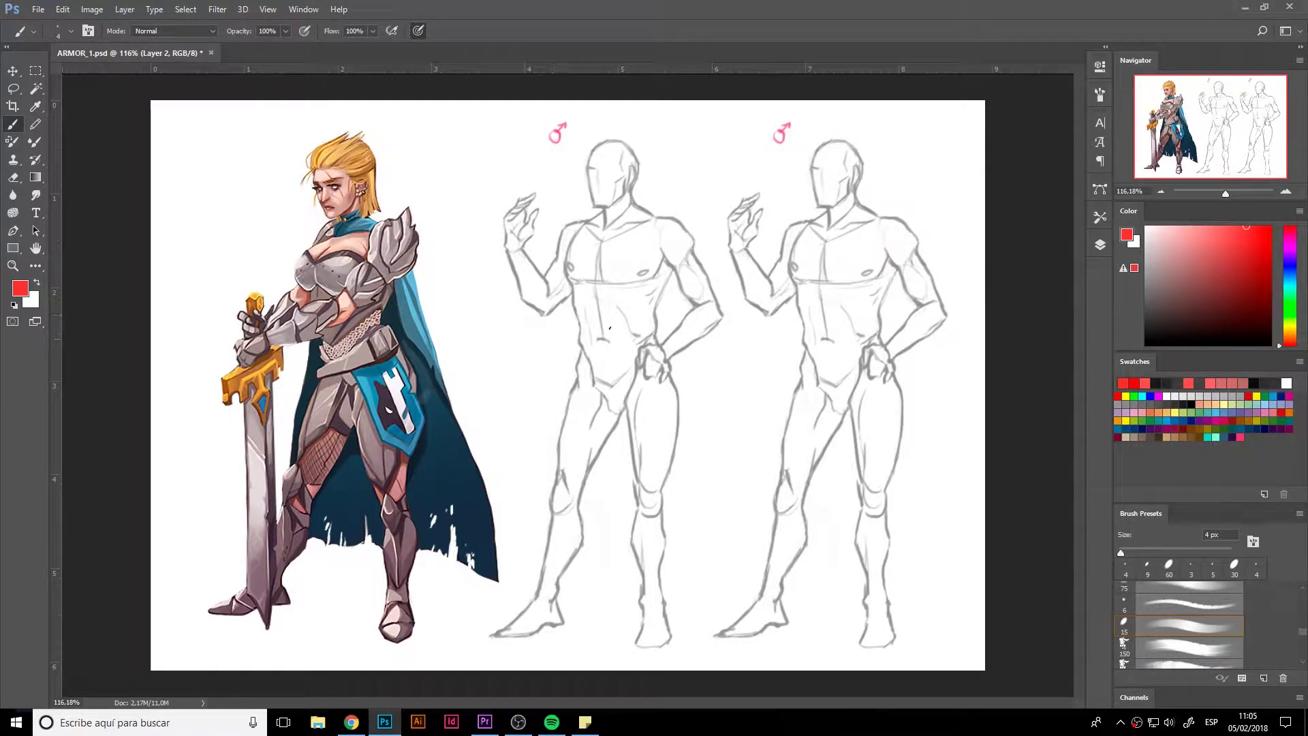
left_click_drag(720, 310, 695, 308)
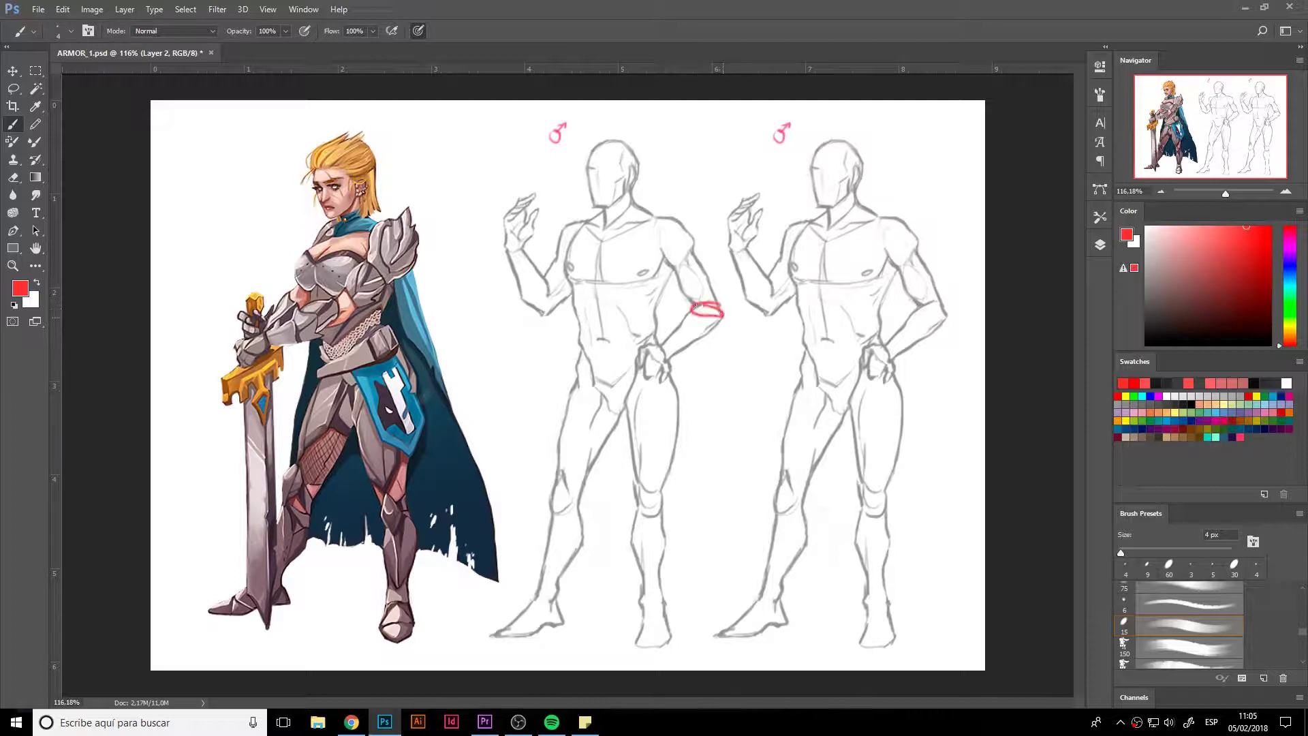
left_click_drag(535, 301, 537, 303)
mouse_move(580, 495)
left_mouse_down()
mouse_move(553, 501)
mouse_move(652, 500)
left_mouse_up()
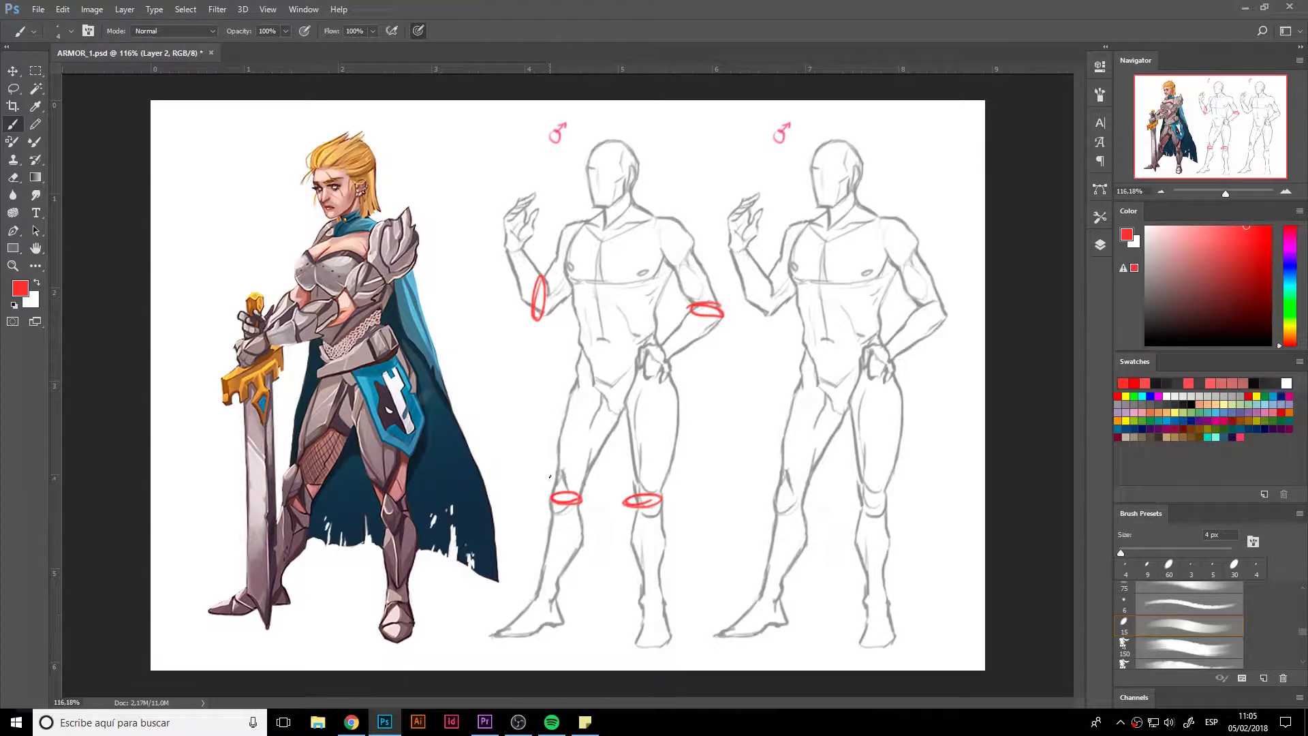
Sketch two small red armour plate shapes beside the middle figure's raised hand, one shield-like with a centre line and one star-like
mouse_move(449, 144)
left_mouse_down()
mouse_move(450, 175)
mouse_move(464, 185)
mouse_move(480, 142)
mouse_move(483, 171)
mouse_move(479, 143)
left_mouse_up()
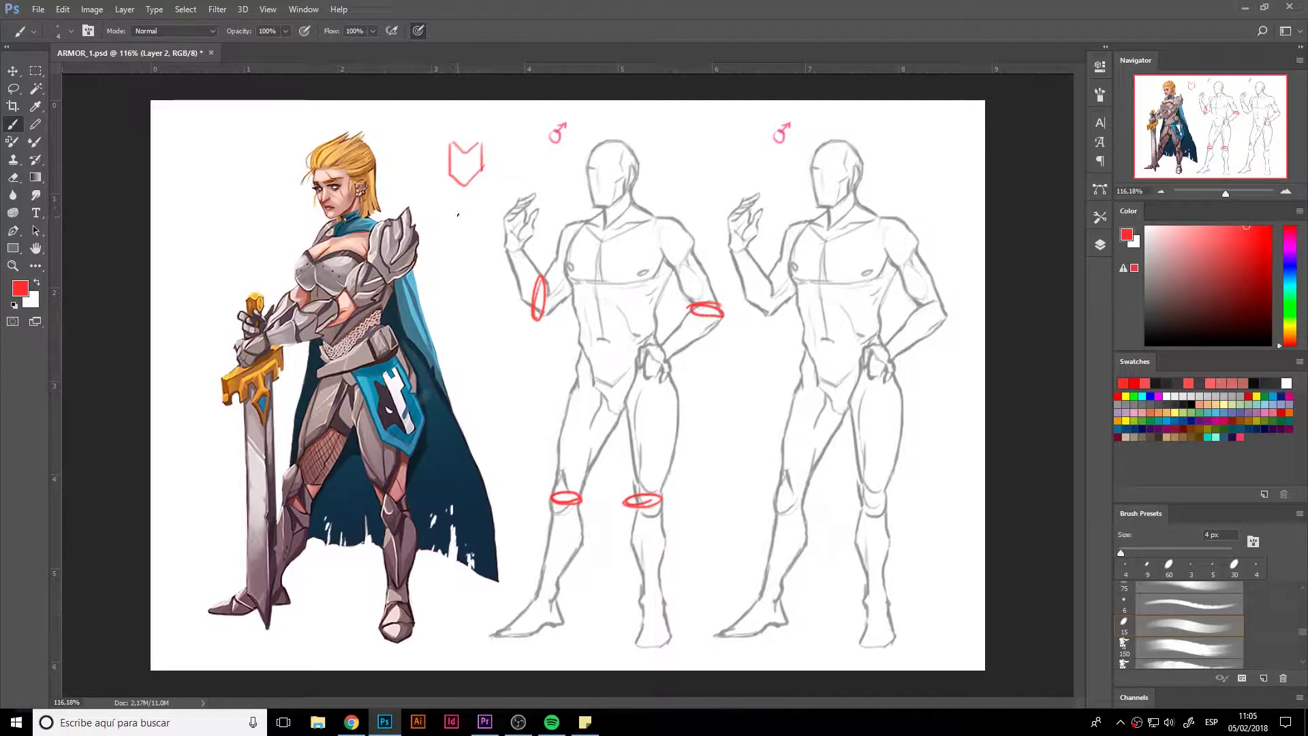
mouse_move(457, 209)
left_mouse_down()
mouse_move(460, 230)
mouse_move(480, 216)
mouse_move(455, 209)
left_mouse_up()
left_click_drag(464, 148, 464, 185)
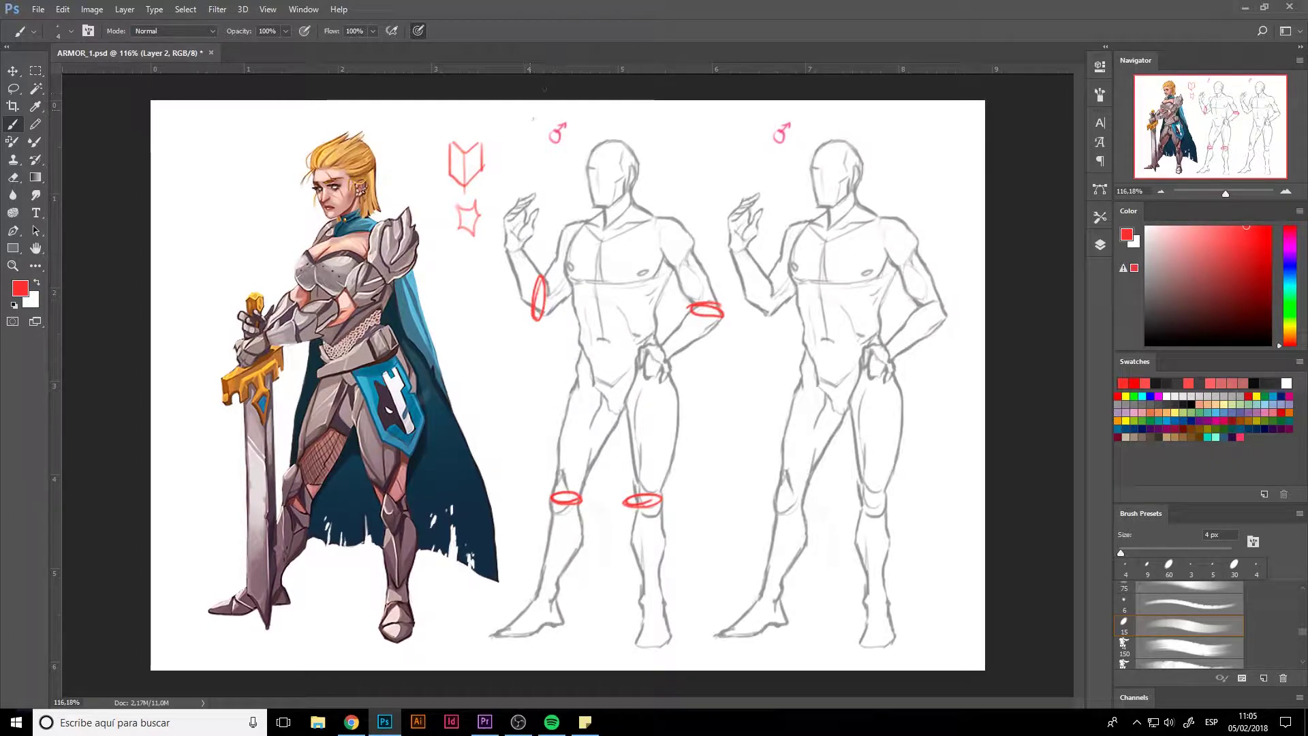
Outline a red helmet around the middle figure's head and hatch the neck and eye areas
mouse_move(590, 144)
left_mouse_down()
mouse_move(583, 211)
mouse_move(602, 230)
mouse_move(646, 200)
left_mouse_up()
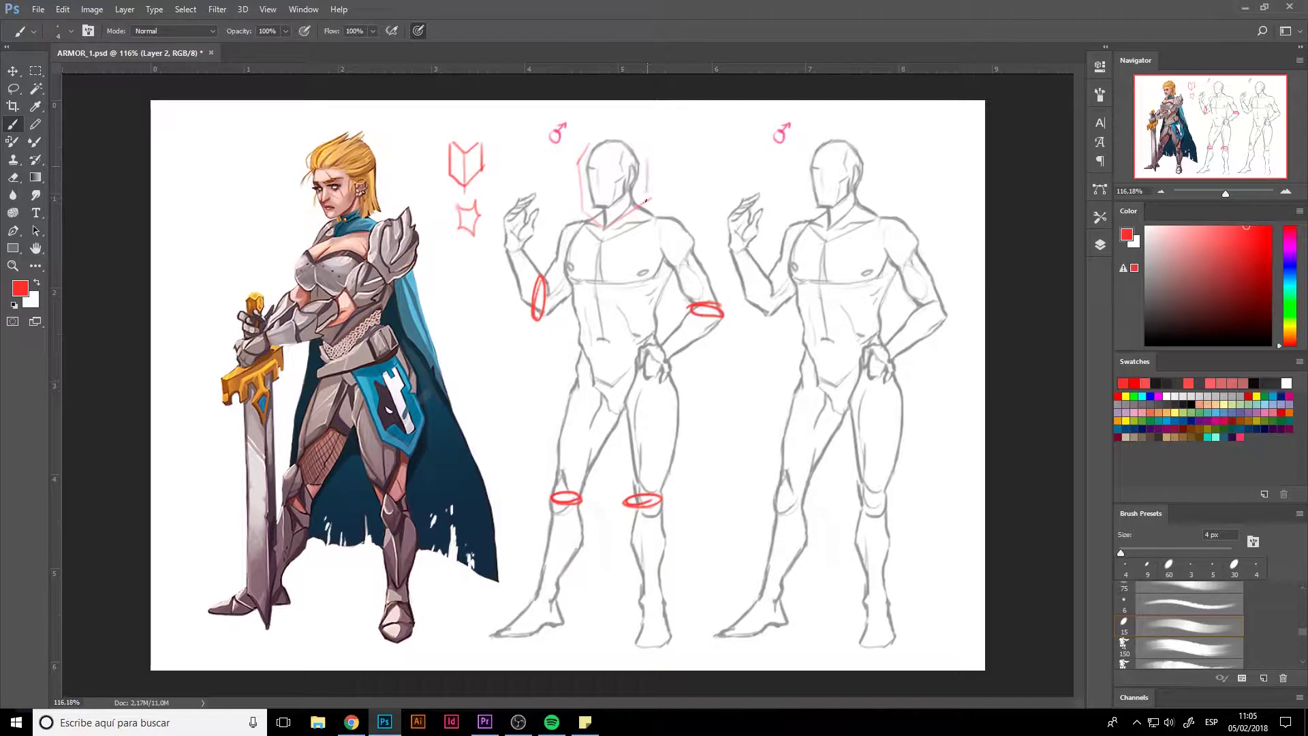
left_click_drag(591, 144, 646, 162)
mouse_move(604, 210)
left_mouse_down()
mouse_move(605, 227)
mouse_move(638, 205)
mouse_move(602, 211)
mouse_move(604, 225)
mouse_move(632, 199)
left_mouse_up()
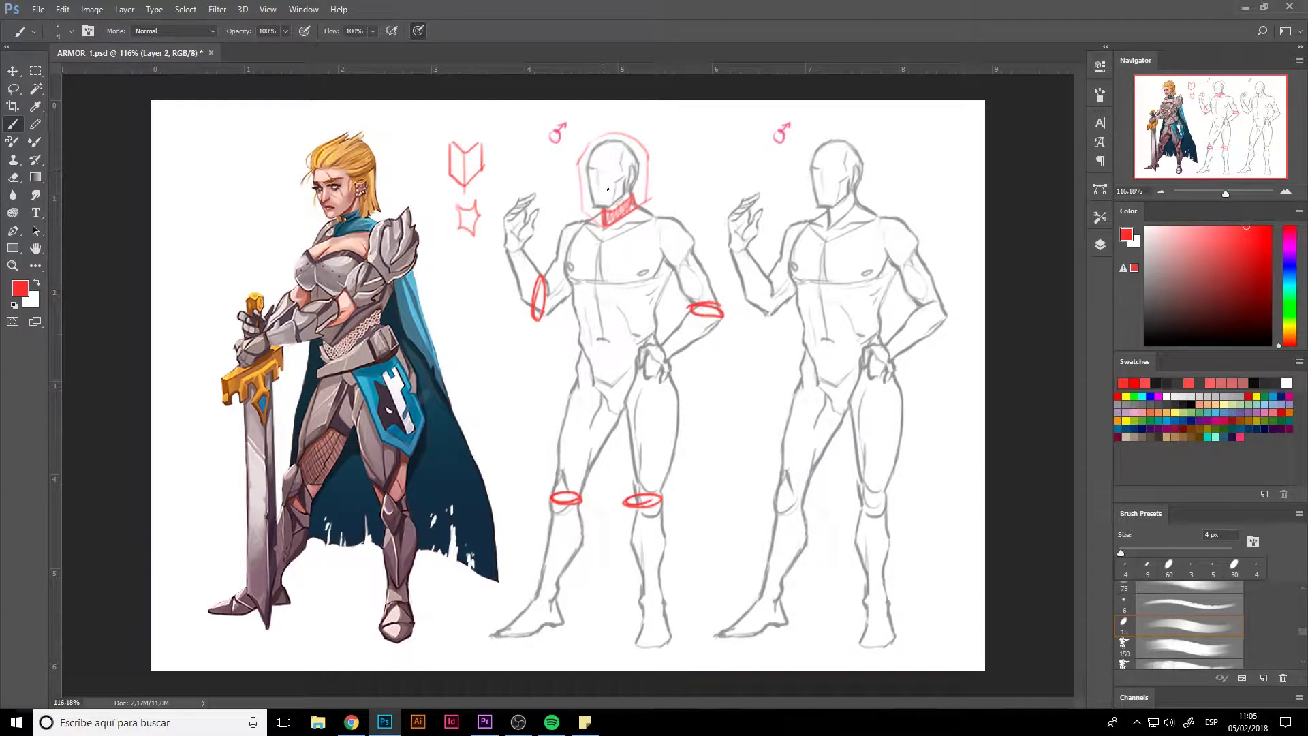
left_click_drag(591, 176, 620, 175)
Delete Layer 2 with the red marks, add a new empty layer, and choose a near-black foreground colour
left_click(1100, 244)
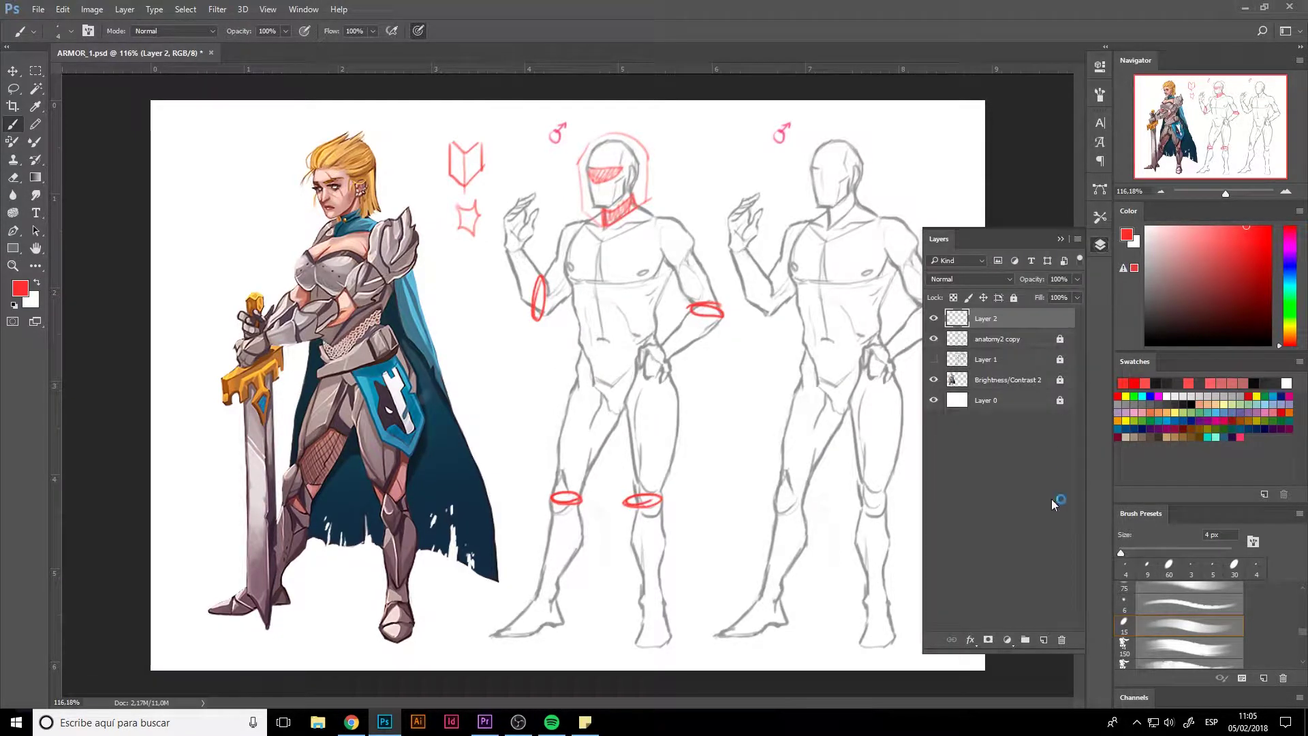
left_click(1060, 640)
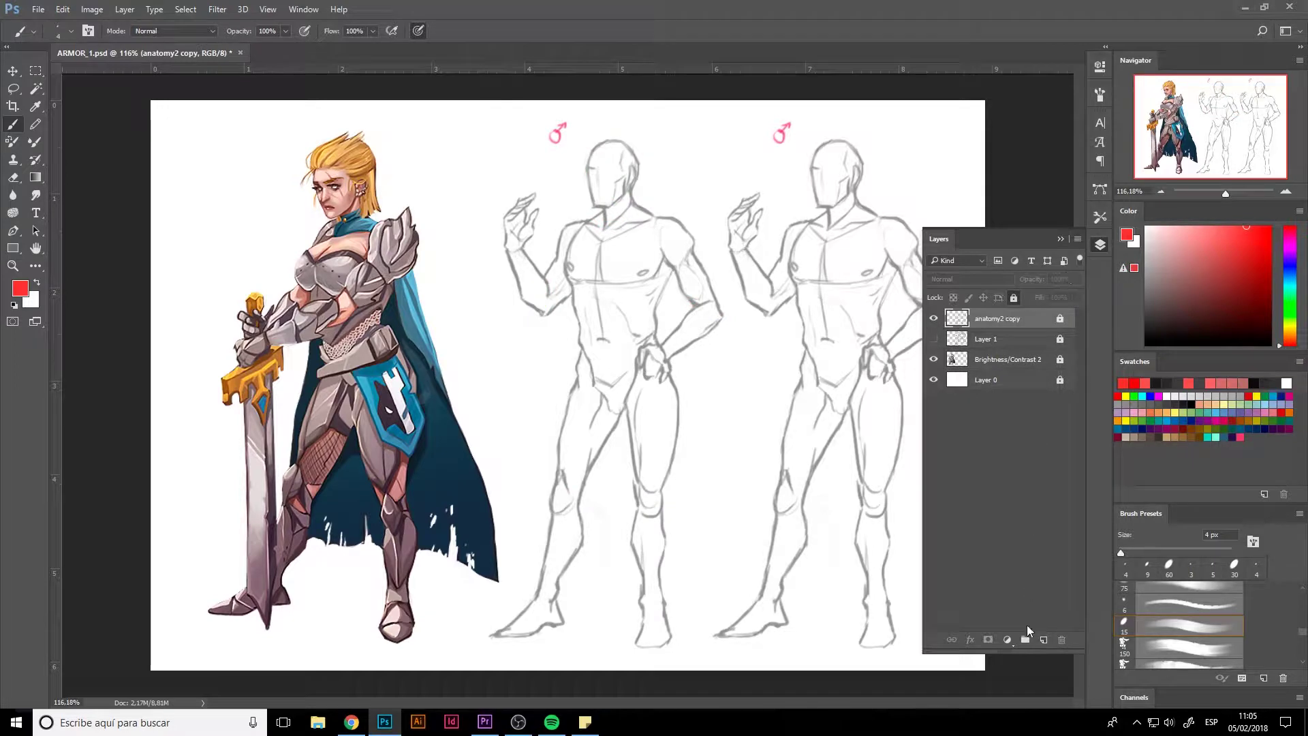
left_click(1042, 638)
left_click(1179, 383)
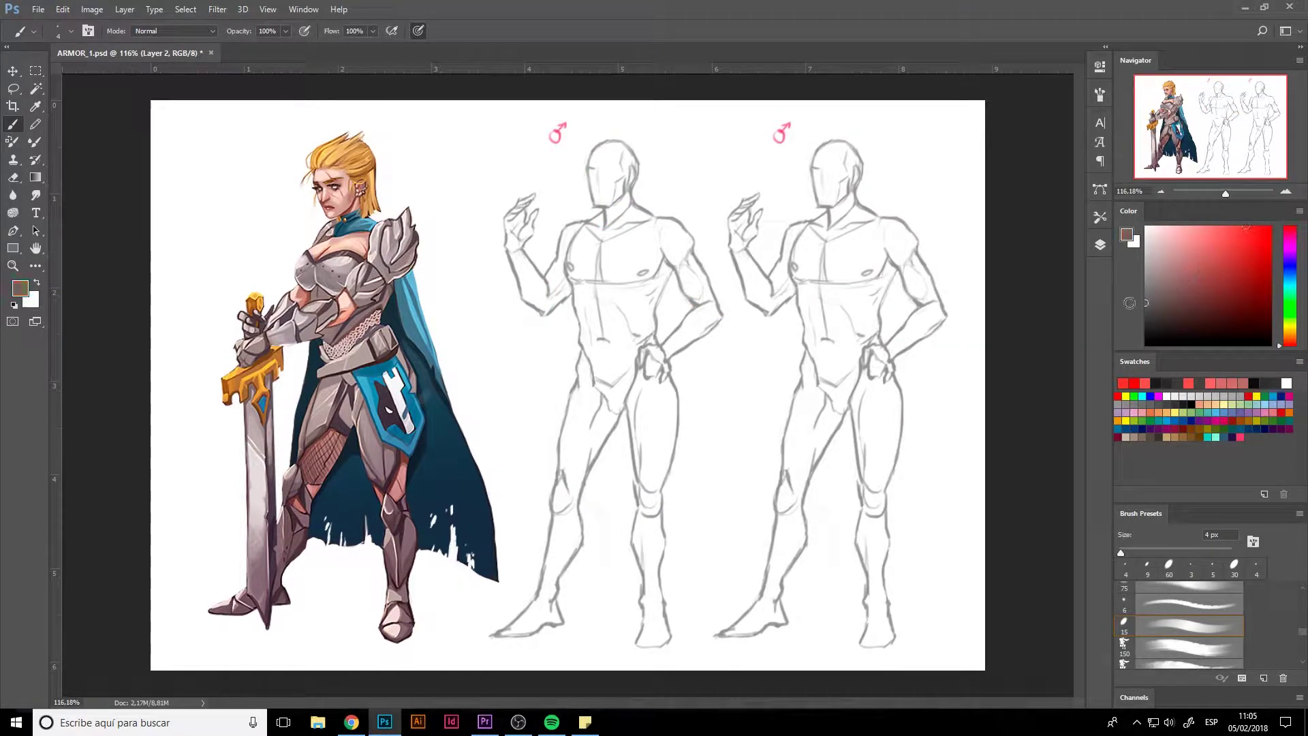
left_click(1143, 329)
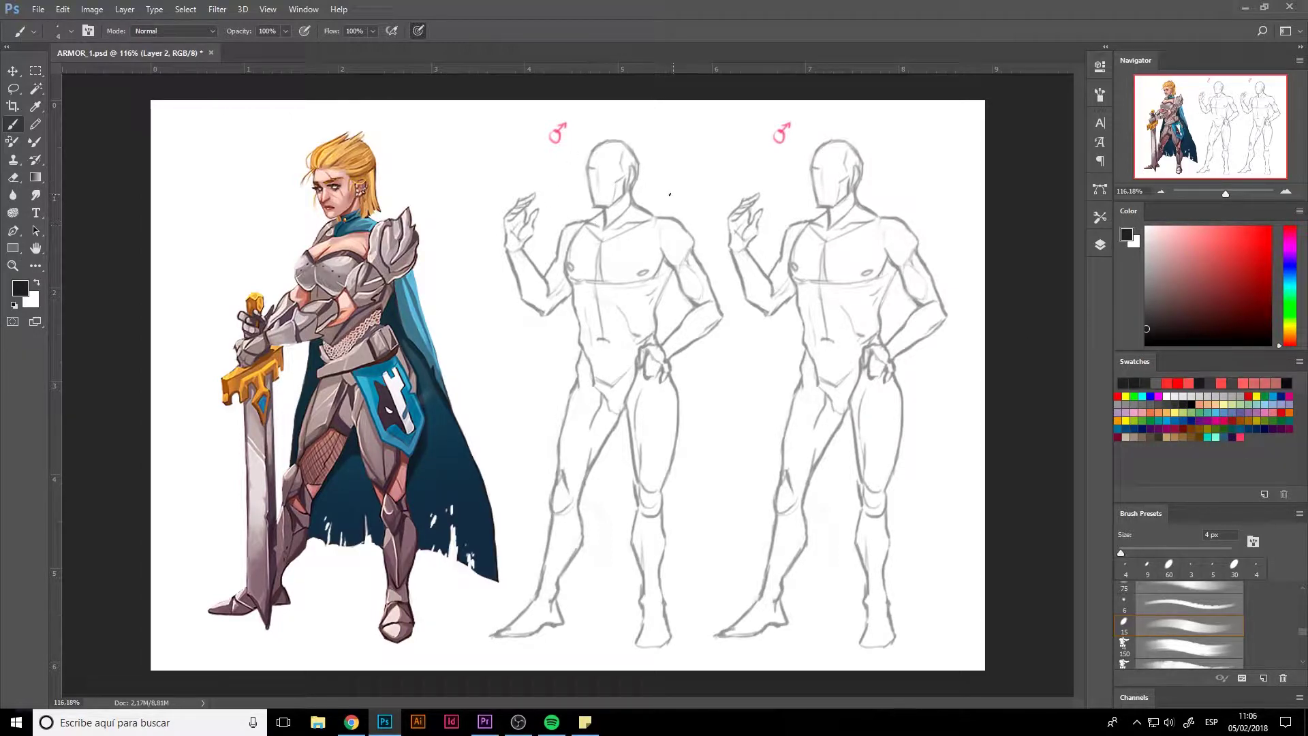
Sketch the spiked shoulder guard, layered elbow guard and forearm armour on the middle figure's bent arm resting at the hip
mouse_move(665, 180)
left_mouse_down()
mouse_move(643, 255)
mouse_move(671, 273)
mouse_move(668, 209)
mouse_move(666, 259)
mouse_move(690, 229)
mouse_move(689, 203)
mouse_move(653, 255)
mouse_move(696, 256)
mouse_move(669, 270)
mouse_move(702, 268)
mouse_move(676, 288)
mouse_move(702, 293)
mouse_move(707, 278)
mouse_move(687, 314)
mouse_move(726, 274)
mouse_move(726, 319)
mouse_move(700, 342)
mouse_move(722, 300)
mouse_move(703, 308)
mouse_move(722, 298)
mouse_move(708, 331)
mouse_move(695, 315)
mouse_move(728, 297)
mouse_move(735, 320)
mouse_move(715, 333)
left_mouse_up()
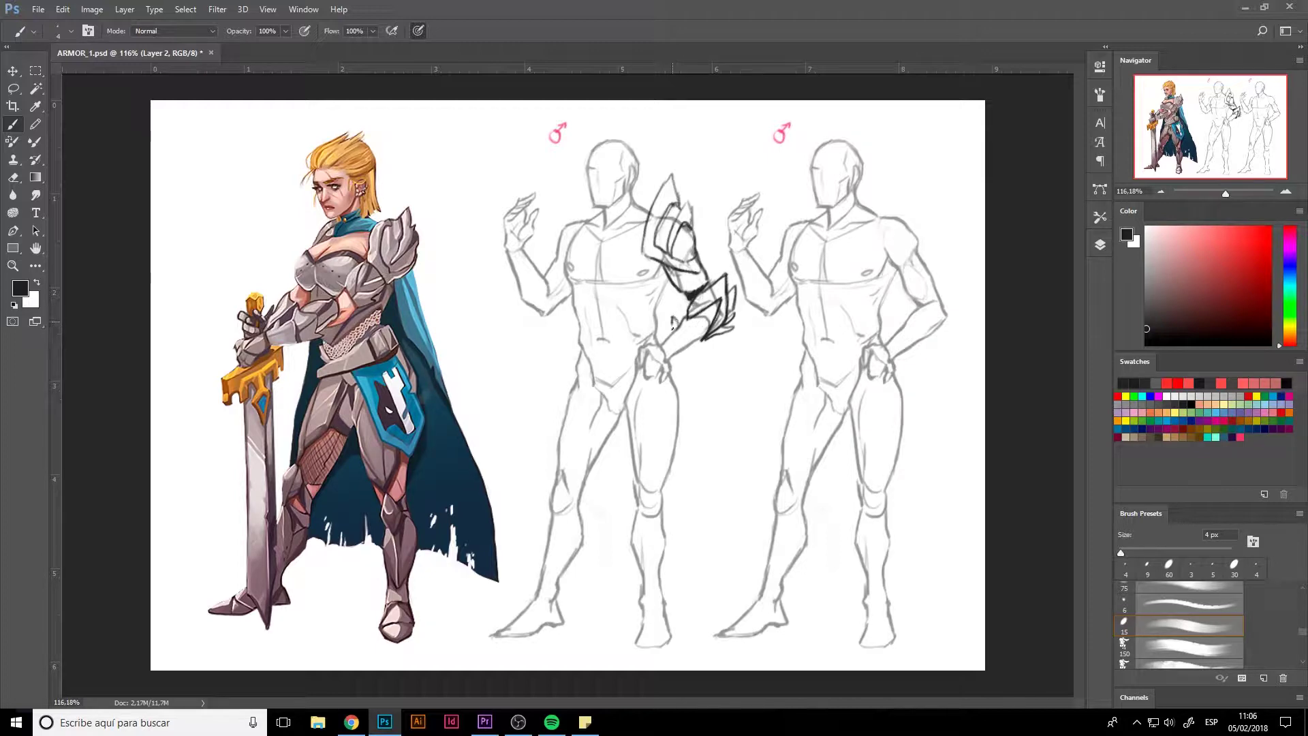
left_click_drag(665, 342, 678, 351)
left_click_drag(683, 331, 688, 336)
key("e")
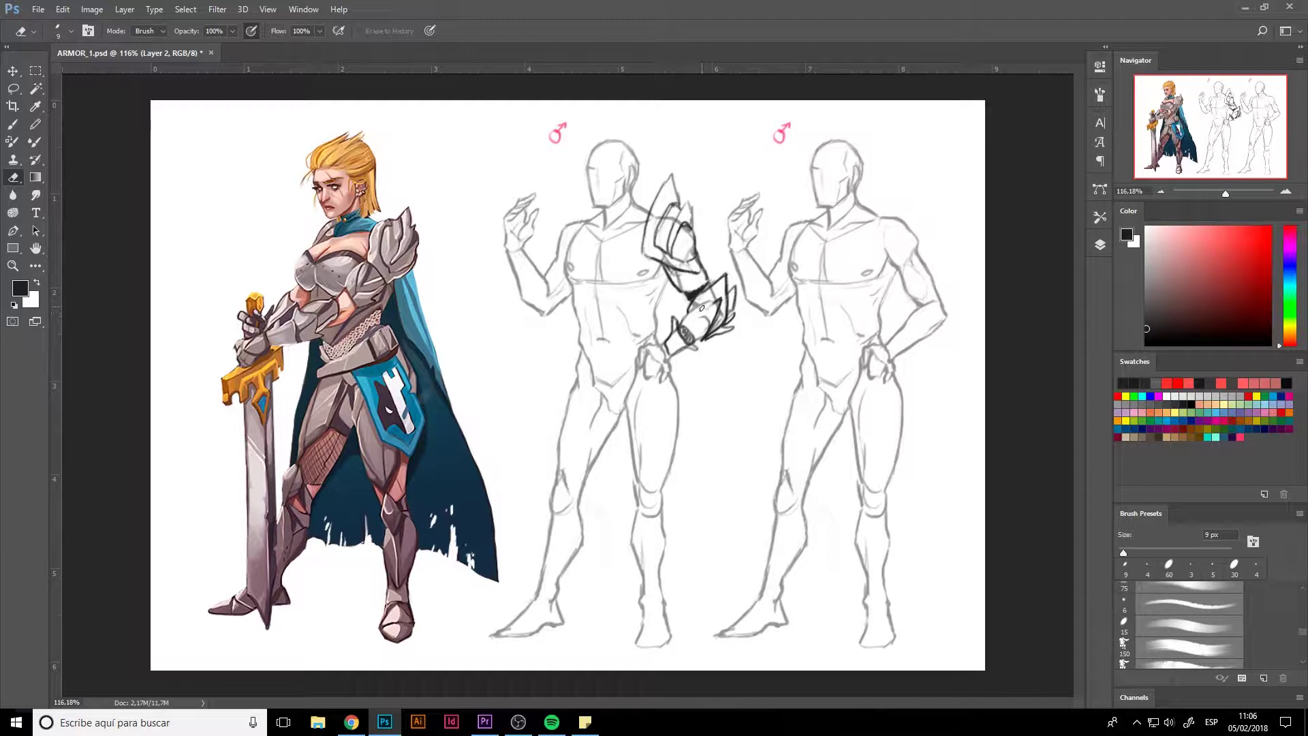
key("b")
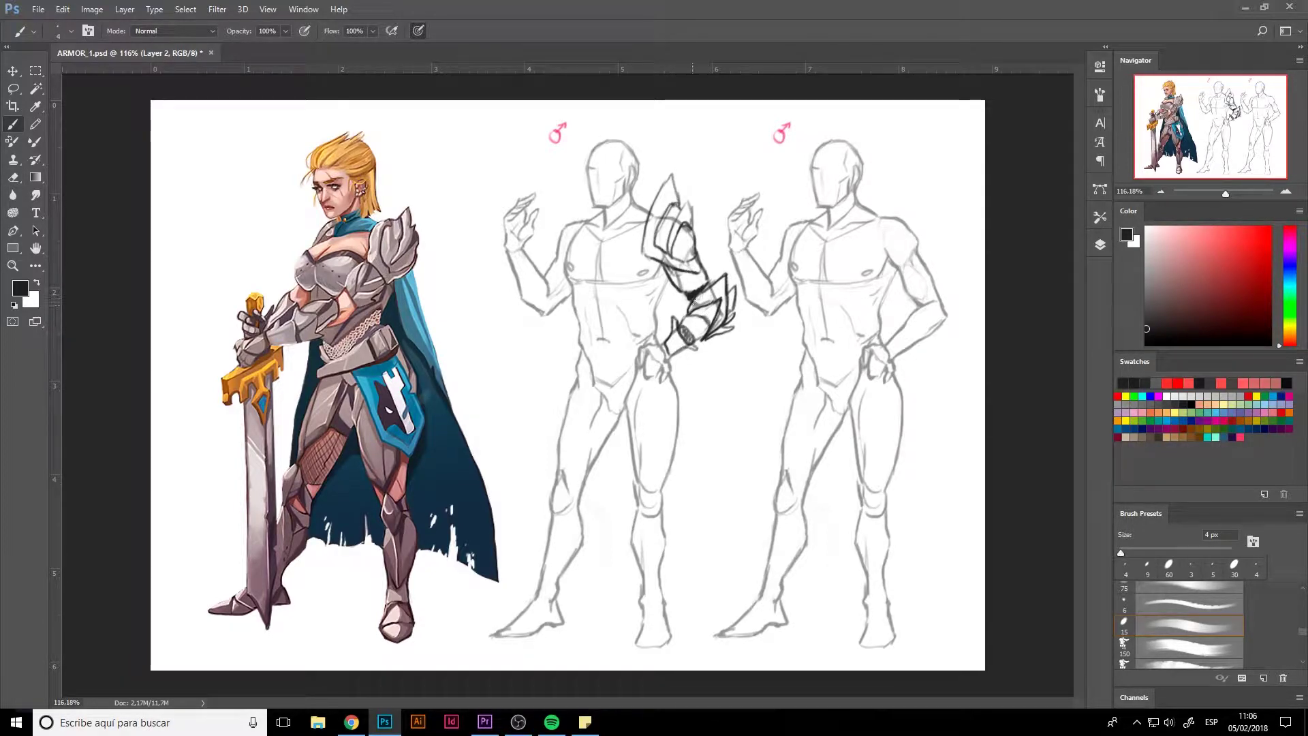
mouse_move(713, 297)
left_mouse_down()
mouse_move(686, 311)
mouse_move(707, 338)
mouse_move(722, 281)
mouse_move(728, 304)
left_mouse_up()
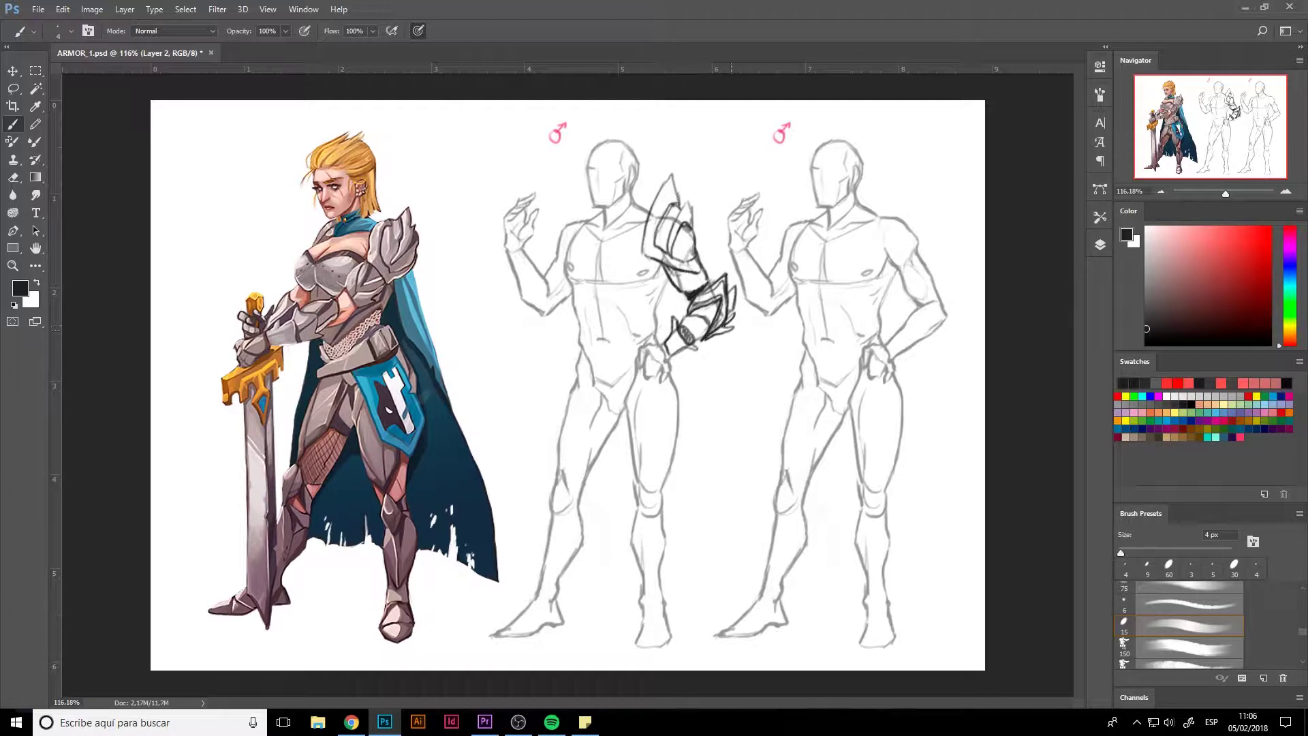
Draw the armoured glove over the hand on the hip, clearing the first outline with a 20 px eraser
left_click_drag(667, 344, 633, 352)
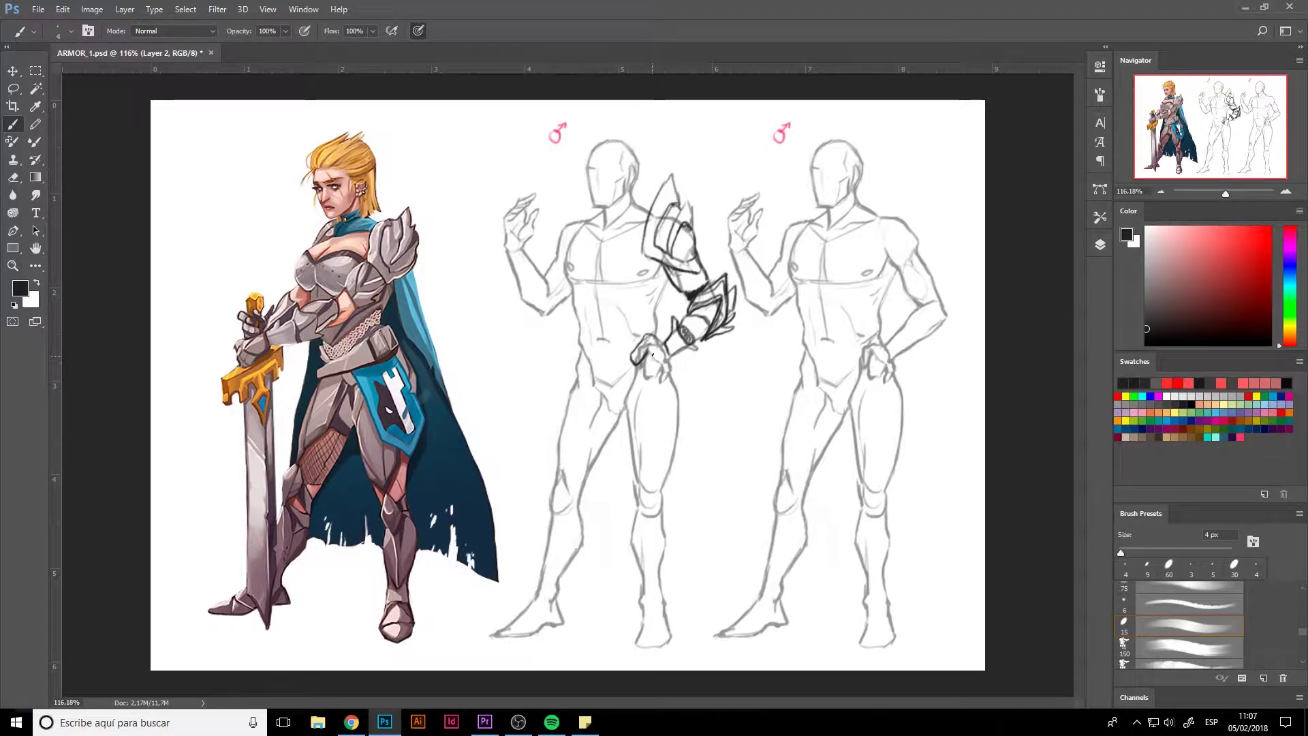
key("e")
key("bracketright")
key("bracketright")
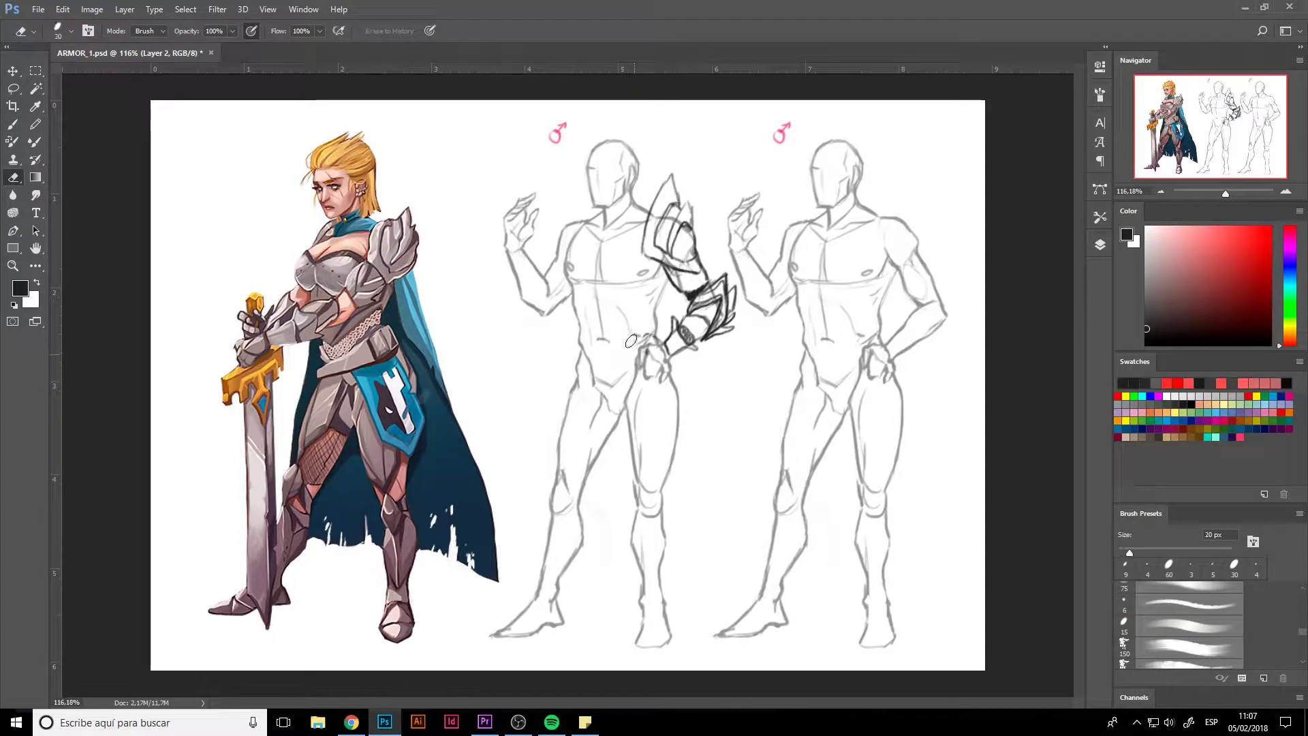
key("b")
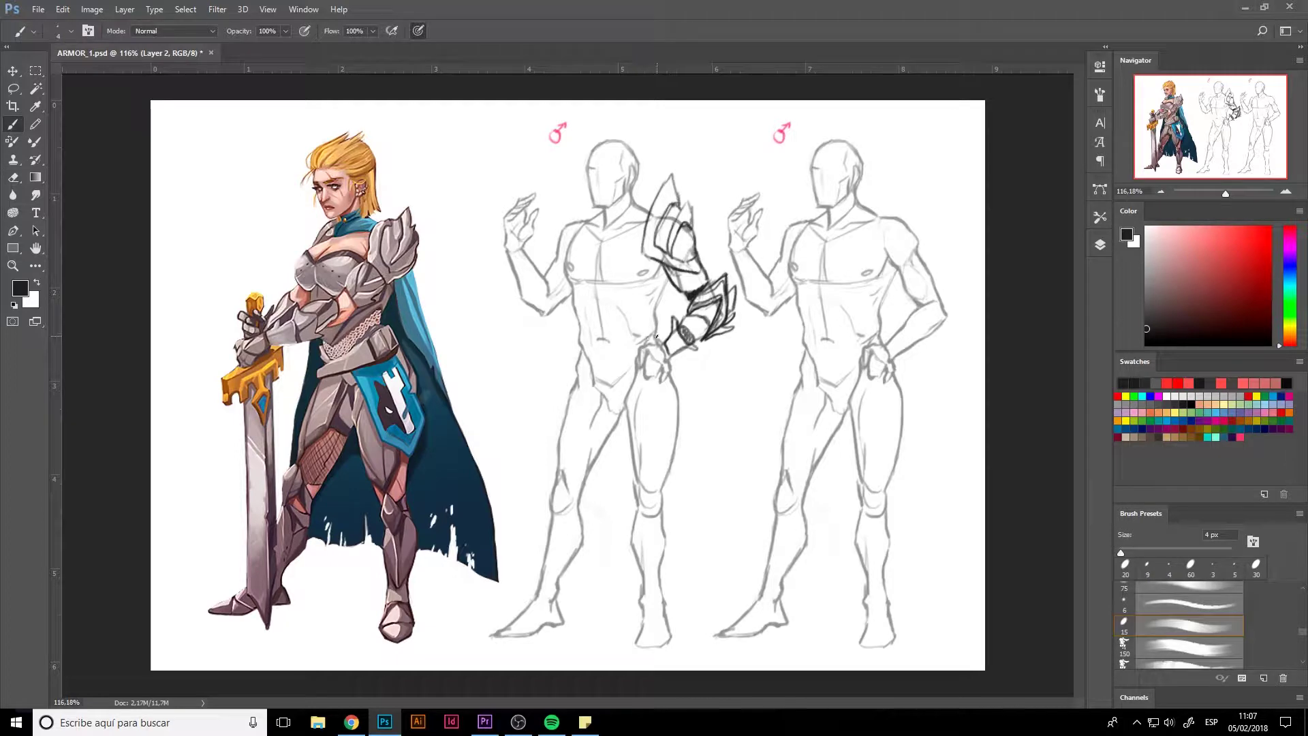
left_click_drag(635, 354, 657, 377)
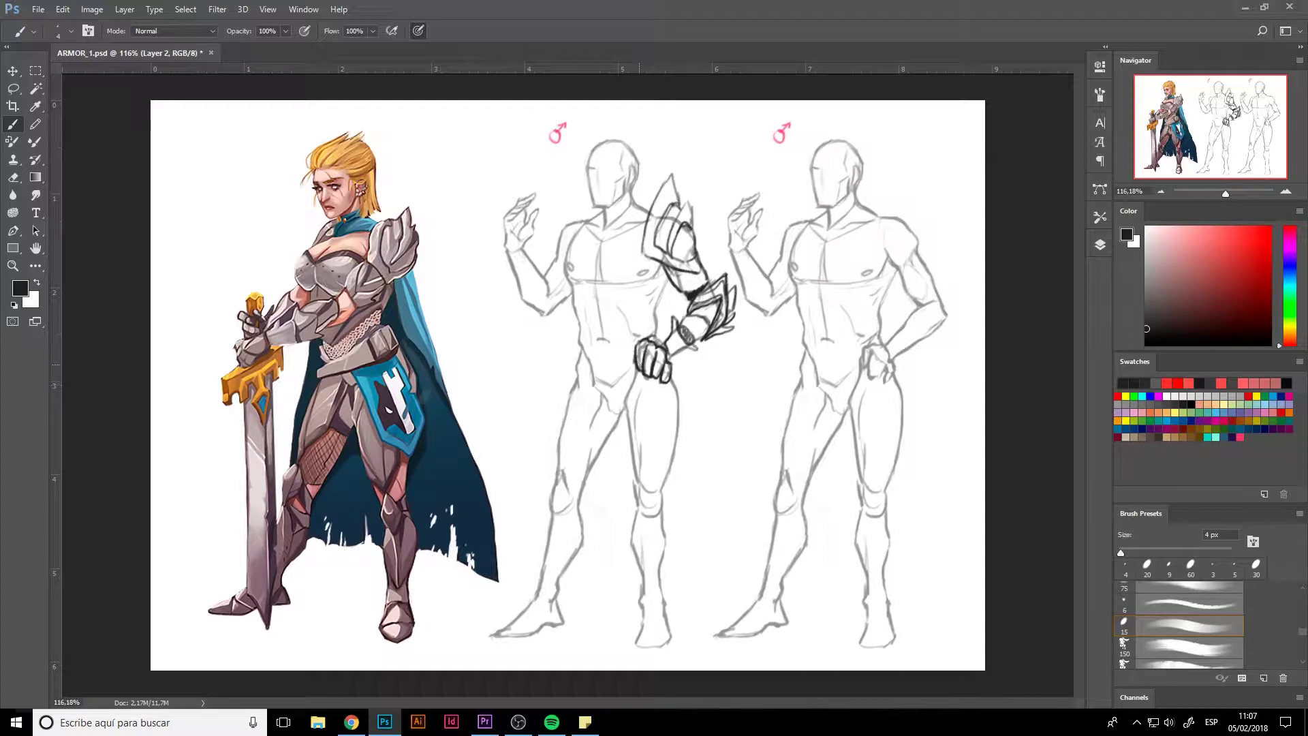
Sketch the V-shaped waist belt with its pointed lower edge across the middle figure's hips
mouse_move(579, 360)
left_mouse_down()
mouse_move(615, 408)
mouse_move(636, 370)
mouse_move(575, 350)
mouse_move(610, 366)
mouse_move(633, 359)
mouse_move(607, 369)
mouse_move(575, 348)
mouse_move(621, 374)
mouse_move(584, 357)
mouse_move(631, 358)
mouse_move(609, 395)
mouse_move(632, 379)
mouse_move(575, 351)
mouse_move(630, 358)
mouse_move(593, 373)
mouse_move(576, 345)
mouse_move(604, 390)
left_mouse_up()
key("e")
key("b")
key("e")
key("b")
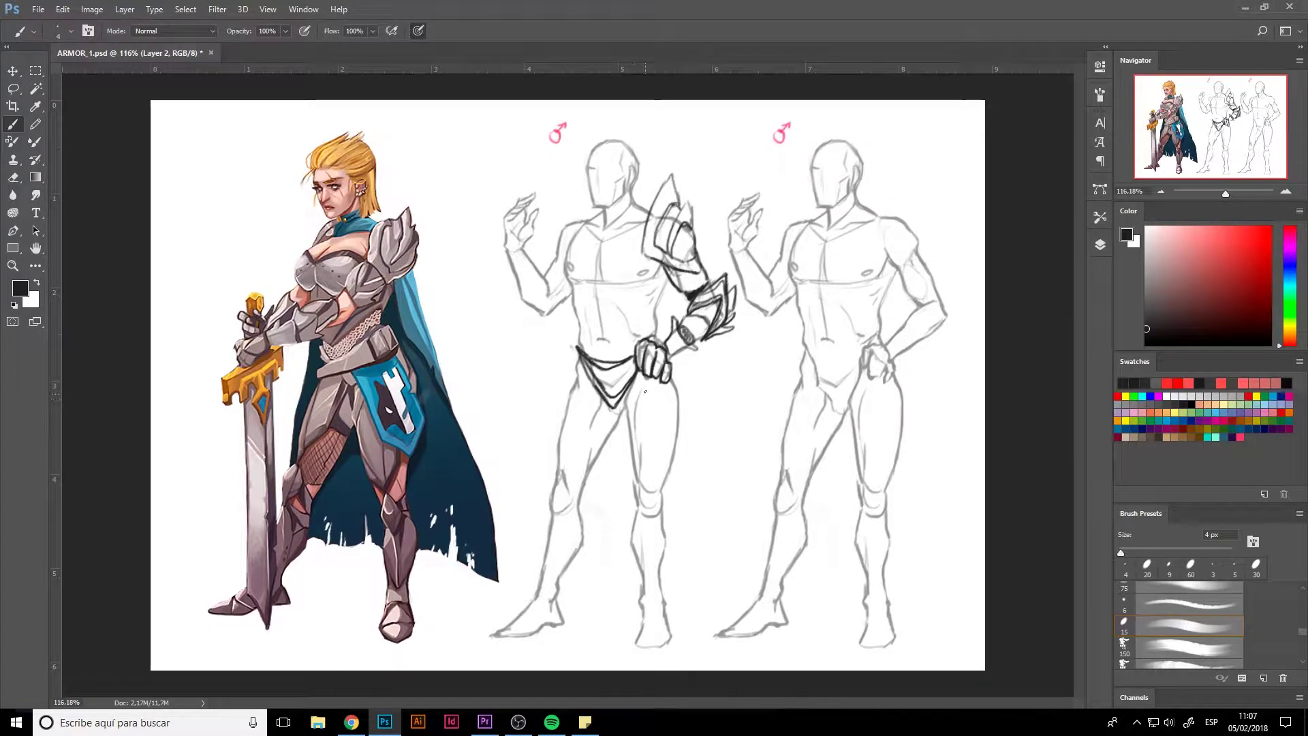
Add pointed hip plates over both upper thighs and a curved belly plate above the belt
left_click_drag(633, 387, 672, 428)
mouse_move(635, 392)
left_mouse_down()
mouse_move(678, 429)
mouse_move(659, 406)
mouse_move(678, 420)
mouse_move(680, 409)
left_mouse_up()
mouse_move(602, 383)
left_mouse_down()
mouse_move(564, 414)
mouse_move(585, 376)
mouse_move(569, 402)
mouse_move(583, 319)
mouse_move(578, 346)
mouse_move(598, 305)
mouse_move(645, 338)
left_mouse_up()
Outline the breastplate on the middle figure's chest and draw the torso seams running down to the belly plate
mouse_move(585, 220)
left_mouse_down()
mouse_move(573, 261)
mouse_move(628, 258)
left_mouse_up()
key("ctrl+z")
mouse_move(588, 215)
left_mouse_down()
mouse_move(561, 266)
mouse_move(645, 264)
left_mouse_up()
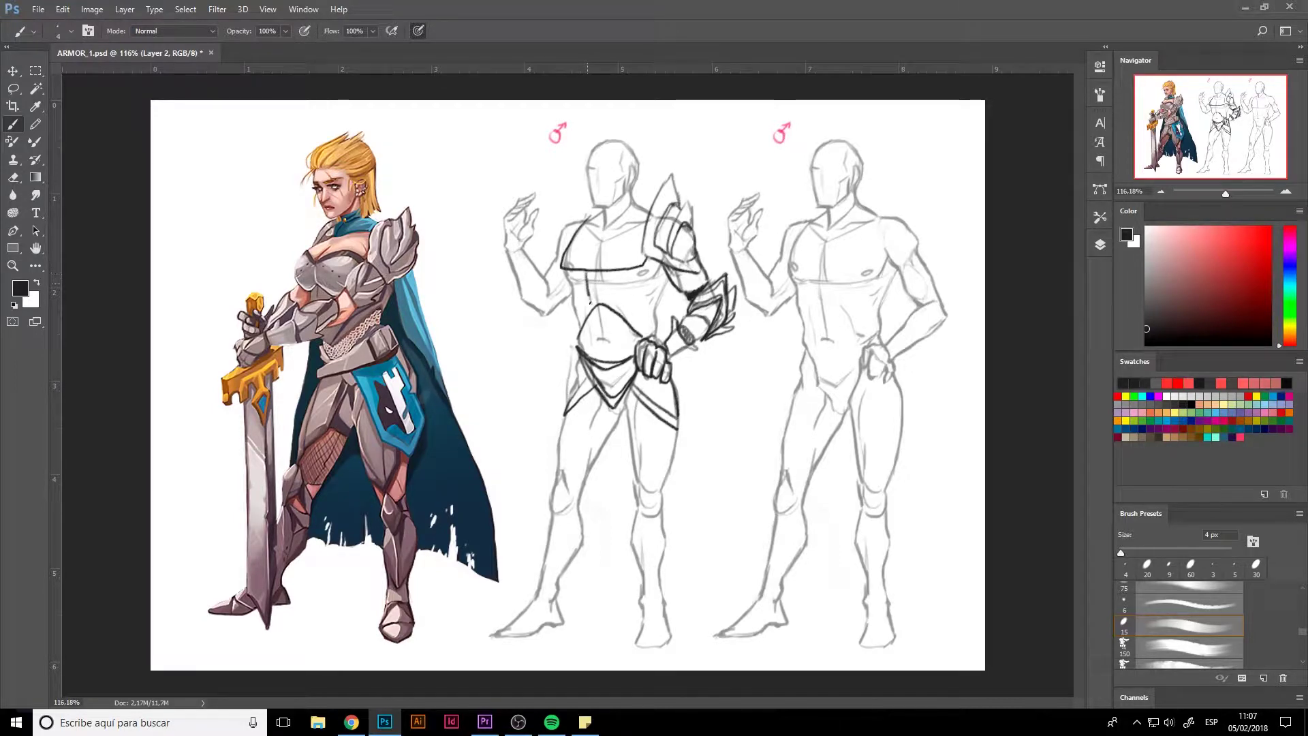
left_click_drag(618, 271, 622, 318)
left_click_drag(599, 310, 608, 355)
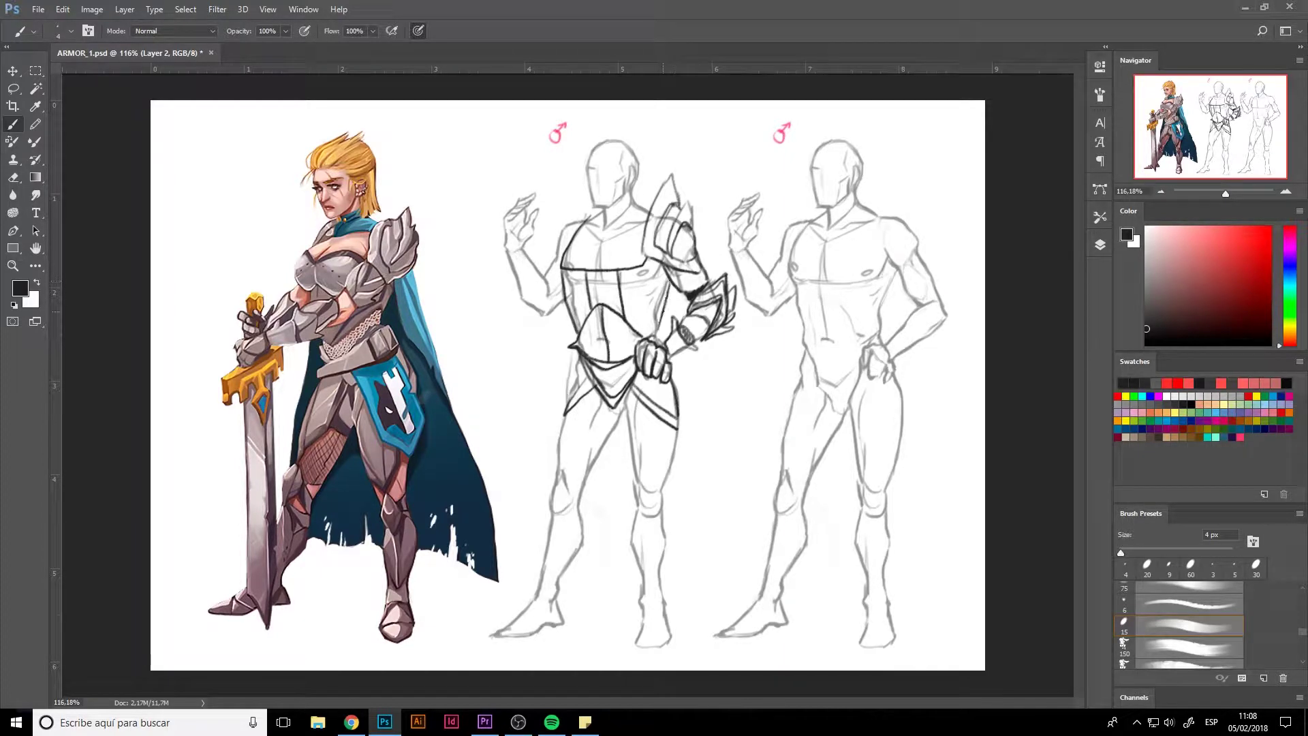
Add clasps to the belly plate and a square-ended chest strap, and hatch a mail collar around the neck
left_click_drag(603, 320, 599, 347)
left_click_drag(580, 278, 627, 285)
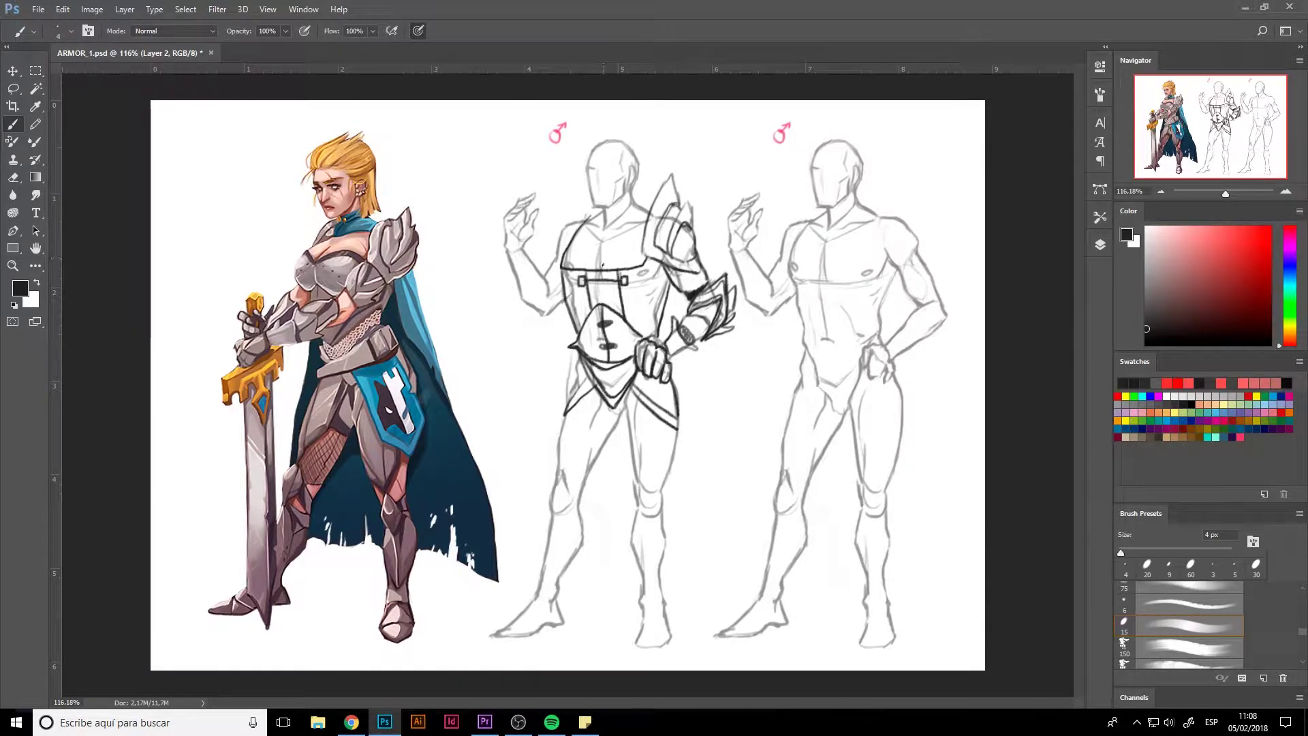
mouse_move(588, 218)
left_mouse_down()
mouse_move(584, 245)
mouse_move(608, 257)
mouse_move(651, 214)
mouse_move(609, 225)
mouse_move(636, 190)
mouse_move(641, 209)
mouse_move(596, 208)
mouse_move(594, 229)
mouse_move(616, 238)
mouse_move(632, 212)
mouse_move(614, 238)
mouse_move(596, 227)
mouse_move(609, 238)
mouse_move(629, 204)
mouse_move(626, 222)
mouse_move(584, 232)
mouse_move(594, 210)
mouse_move(583, 240)
mouse_move(590, 231)
mouse_move(588, 248)
mouse_move(597, 240)
mouse_move(602, 254)
mouse_move(591, 251)
mouse_move(601, 239)
mouse_move(610, 253)
mouse_move(603, 239)
mouse_move(623, 246)
mouse_move(613, 242)
mouse_move(632, 239)
mouse_move(637, 214)
mouse_move(644, 225)
mouse_move(603, 226)
left_mouse_up()
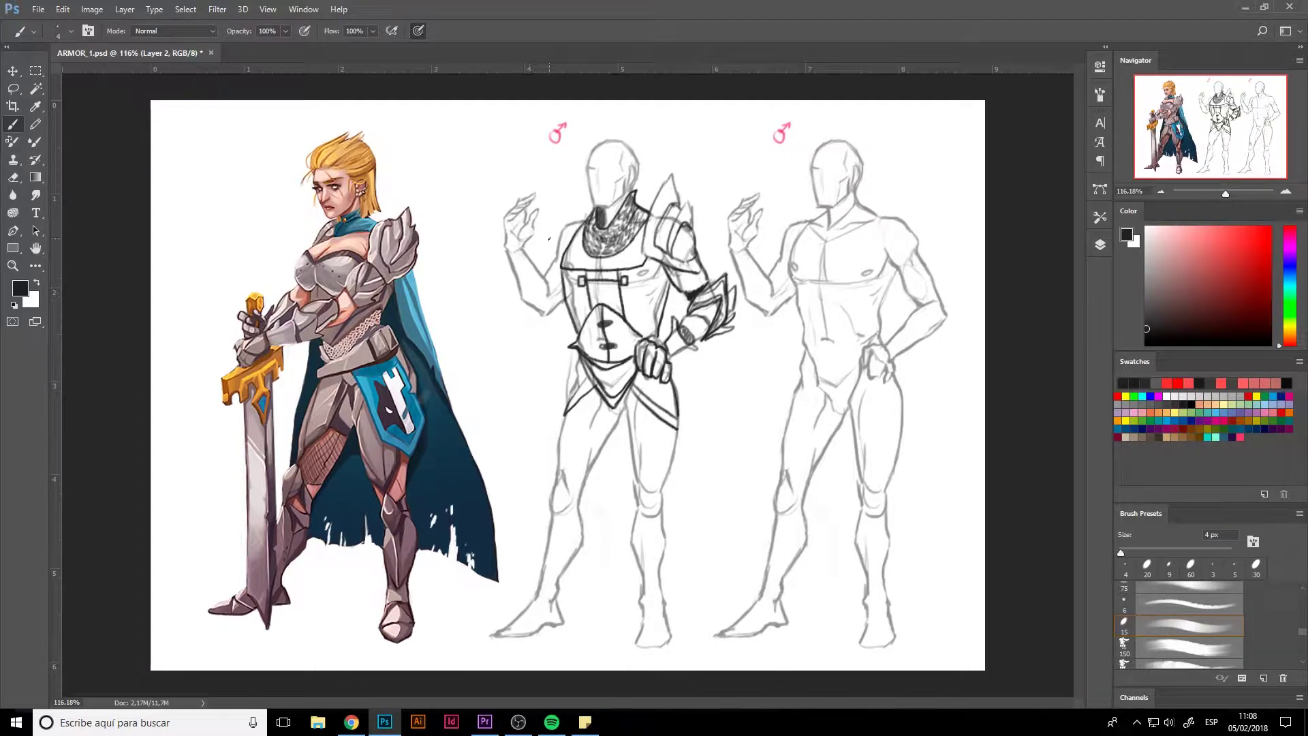
Sketch the spiked shoulder guard and pointed elbow guard on the raised arm, shading the inner elbow dark
mouse_move(564, 237)
left_mouse_down()
mouse_move(577, 183)
mouse_move(590, 200)
mouse_move(575, 183)
mouse_move(568, 239)
left_mouse_up()
mouse_move(577, 183)
left_mouse_down()
mouse_move(582, 220)
mouse_move(567, 204)
mouse_move(558, 250)
mouse_move(559, 221)
mouse_move(553, 232)
mouse_move(561, 272)
mouse_move(509, 255)
mouse_move(534, 324)
mouse_move(556, 330)
mouse_move(542, 308)
left_mouse_up()
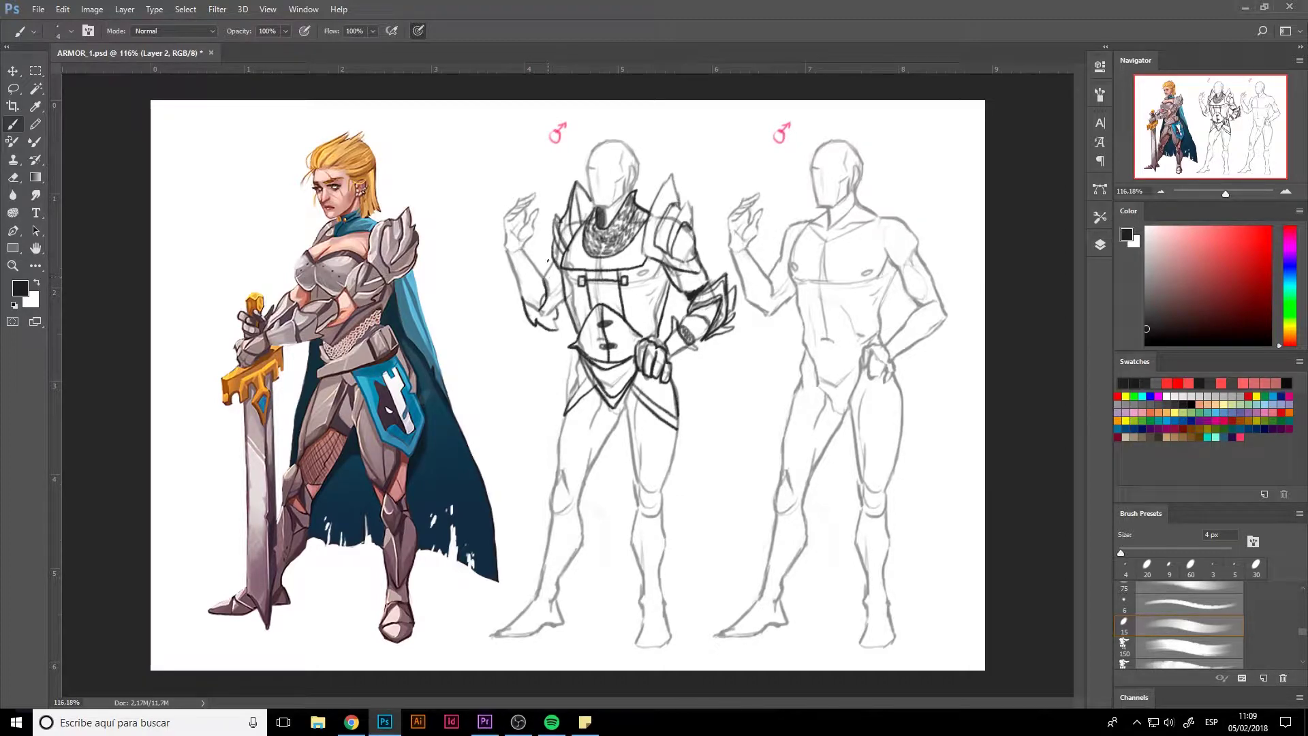
mouse_move(547, 252)
left_mouse_down()
mouse_move(548, 311)
mouse_move(560, 298)
mouse_move(549, 305)
left_mouse_up()
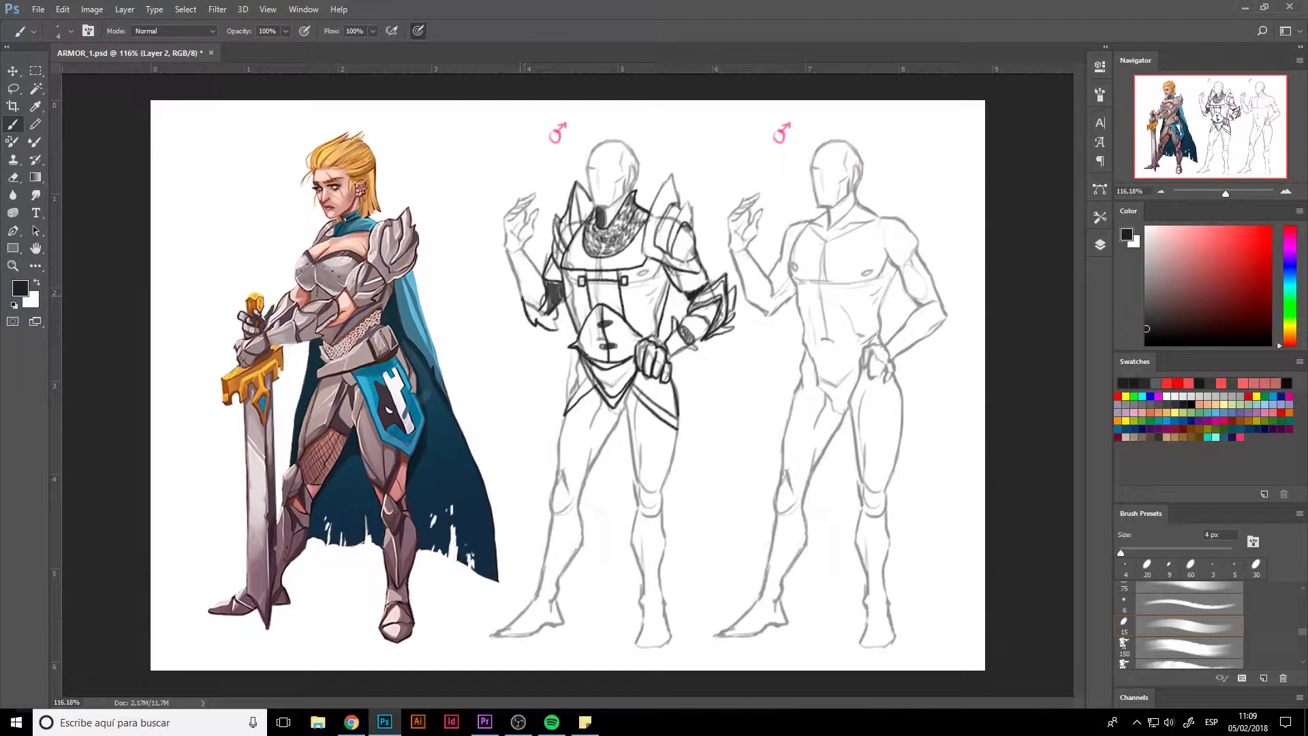
Draw the forearm armour and its inner detail lines on the middle figure's raised arm
mouse_move(523, 297)
left_mouse_down()
mouse_move(530, 274)
mouse_move(526, 297)
mouse_move(513, 252)
left_mouse_up()
mouse_move(523, 269)
left_mouse_down()
mouse_move(535, 247)
mouse_move(532, 287)
left_mouse_up()
mouse_move(512, 276)
left_mouse_down()
mouse_move(504, 212)
mouse_move(534, 196)
mouse_move(538, 212)
mouse_move(522, 215)
mouse_move(541, 215)
mouse_move(517, 232)
mouse_move(542, 275)
mouse_move(505, 259)
left_mouse_up()
right_click(510, 216)
key("Escape")
left_click_drag(512, 265, 508, 275)
left_click_drag(520, 272, 508, 301)
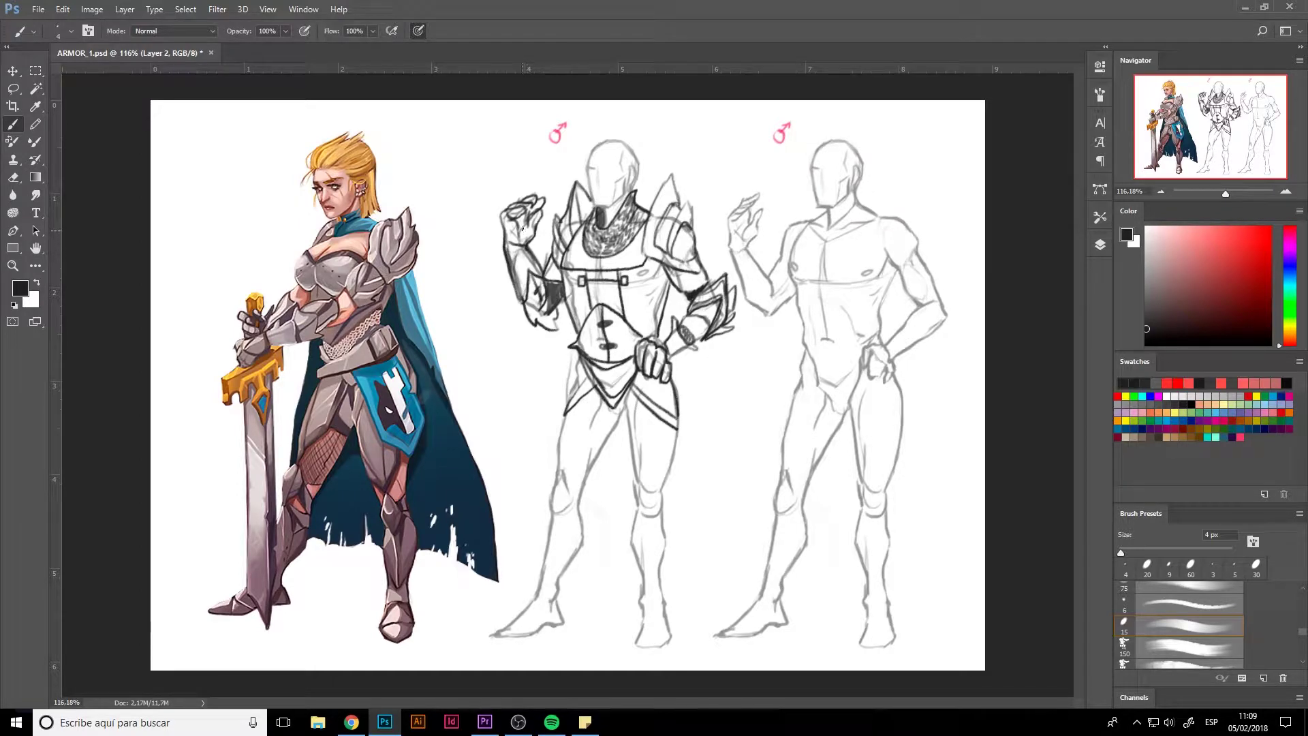
Erase the first finger strokes on the raised hand with a 35 px eraser and redraw the glove's fingers
key("e")
key("bracketright")
key("bracketright")
key("bracketright")
mouse_move(527, 200)
left_mouse_down()
mouse_move(512, 231)
mouse_move(528, 208)
mouse_move(504, 225)
mouse_move(531, 233)
mouse_move(540, 210)
mouse_move(526, 218)
mouse_move(530, 202)
mouse_move(516, 201)
mouse_move(508, 233)
mouse_move(521, 202)
left_mouse_up()
key("b")
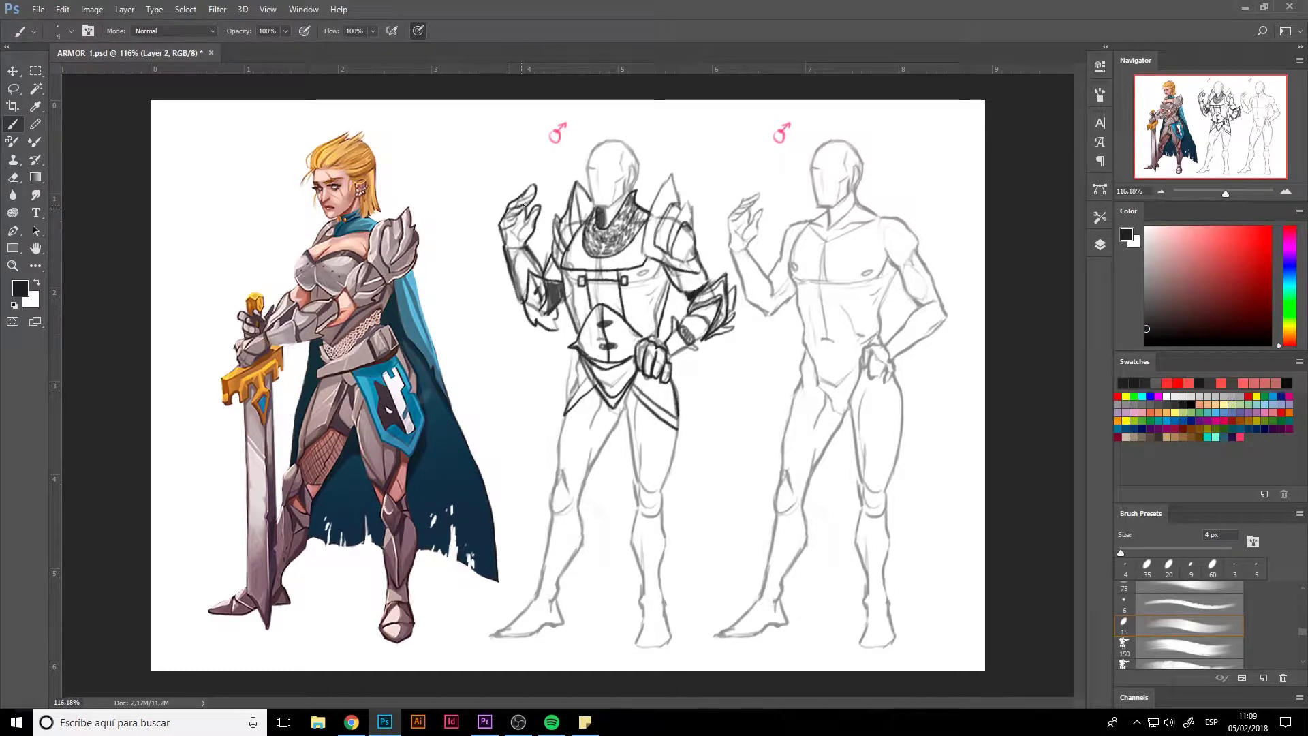
key("e")
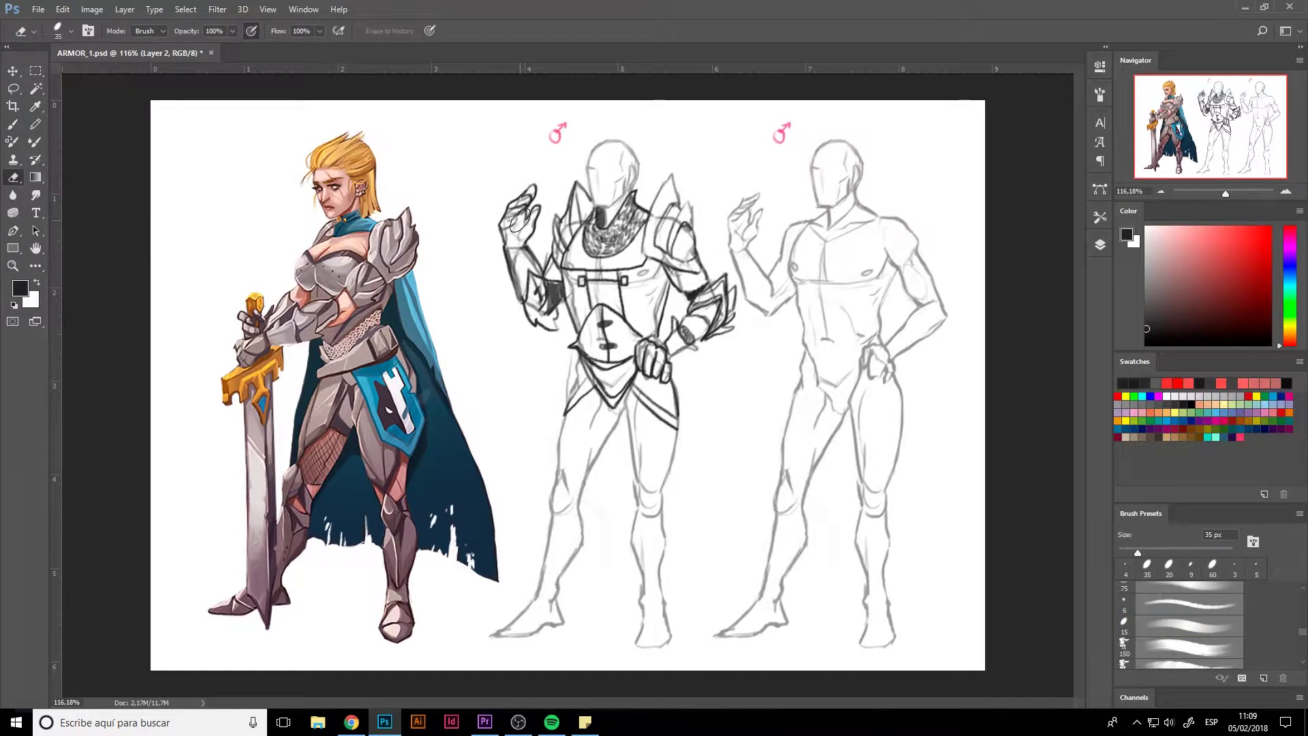
key("b")
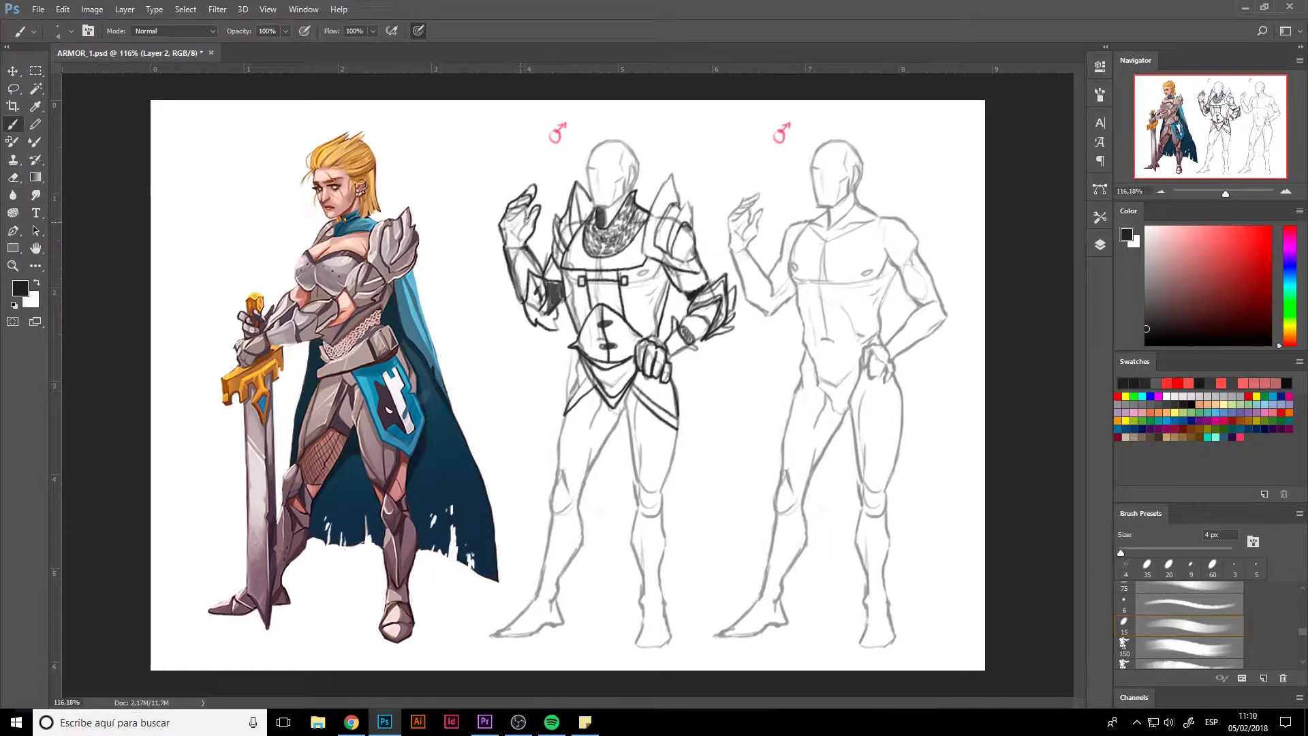
key("ctrl+z")
Handwrite "KINDA METALLIC GLOVES" by the raised hand and link it to the reference knight's gauntlet with matching asterisks and an arrow
mouse_move(499, 232)
left_mouse_down()
mouse_move(534, 199)
mouse_move(526, 242)
mouse_move(489, 237)
left_mouse_up()
mouse_move(474, 193)
left_mouse_down()
mouse_move(494, 164)
mouse_move(497, 205)
mouse_move(511, 165)
mouse_move(520, 176)
mouse_move(515, 162)
mouse_move(532, 156)
mouse_move(541, 175)
mouse_move(571, 139)
left_mouse_up()
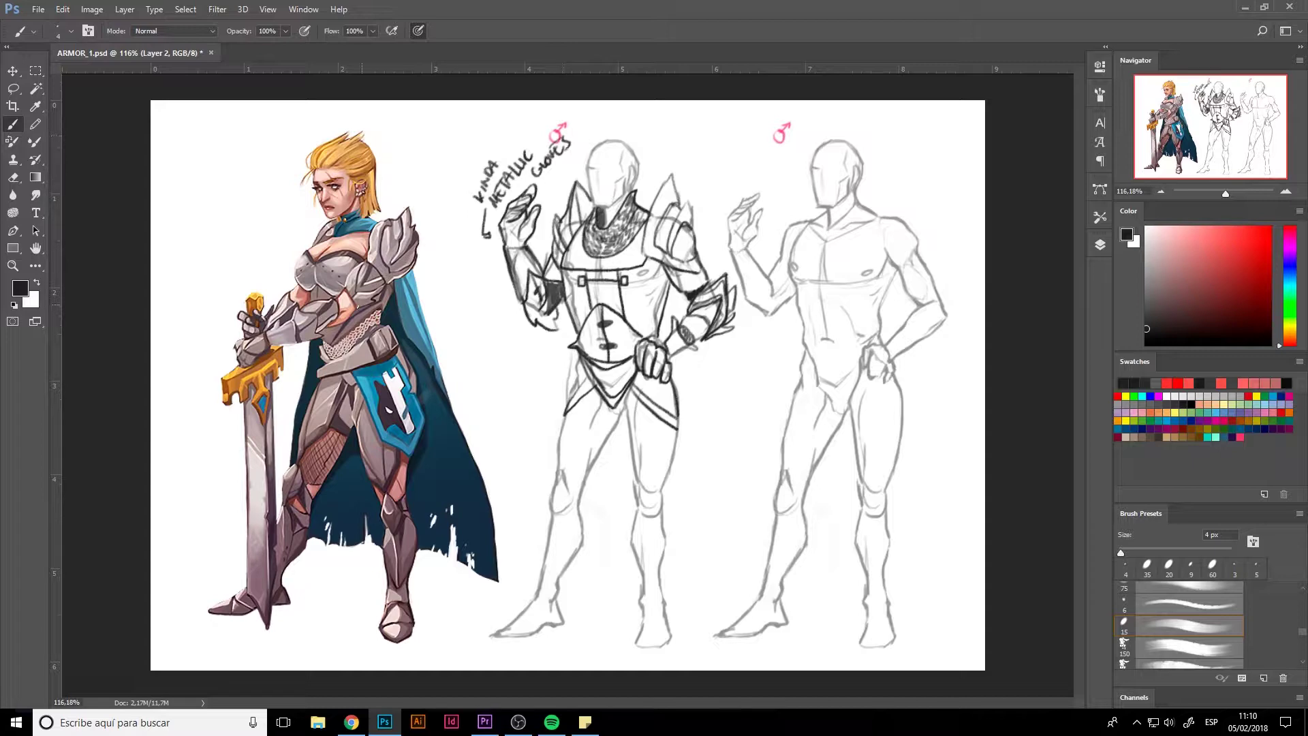
mouse_move(211, 311)
left_mouse_down()
mouse_move(230, 360)
mouse_move(208, 315)
left_mouse_up()
left_click_drag(202, 301, 215, 304)
left_click_drag(481, 240, 488, 254)
left_click_drag(487, 243, 475, 256)
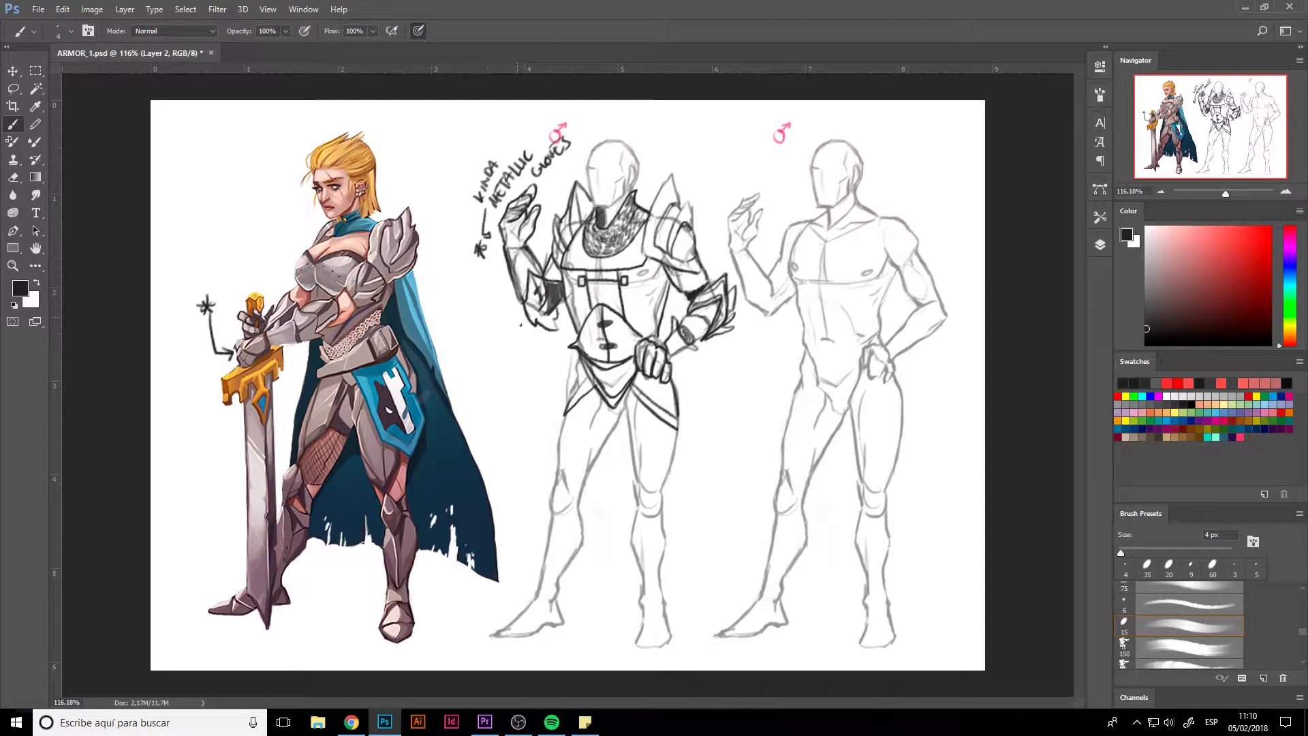
Handwrite the note "HEAVY" beside the raised arm's elbow, with an arrow pointing toward the torso armour
mouse_move(579, 224)
left_mouse_down()
mouse_move(570, 262)
mouse_move(635, 261)
left_mouse_up()
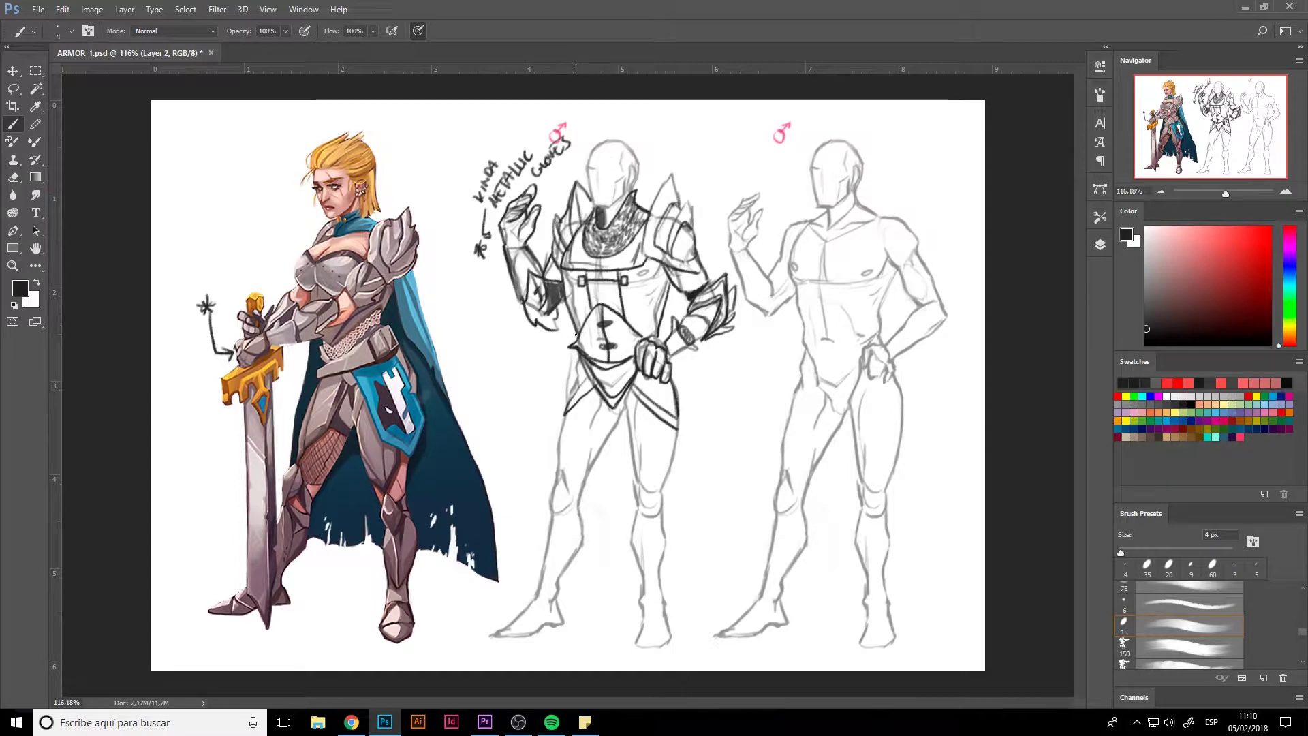
left_click_drag(483, 317, 513, 342)
mouse_move(453, 306)
left_mouse_down()
mouse_move(455, 319)
mouse_move(466, 312)
mouse_move(484, 279)
mouse_move(487, 293)
left_mouse_up()
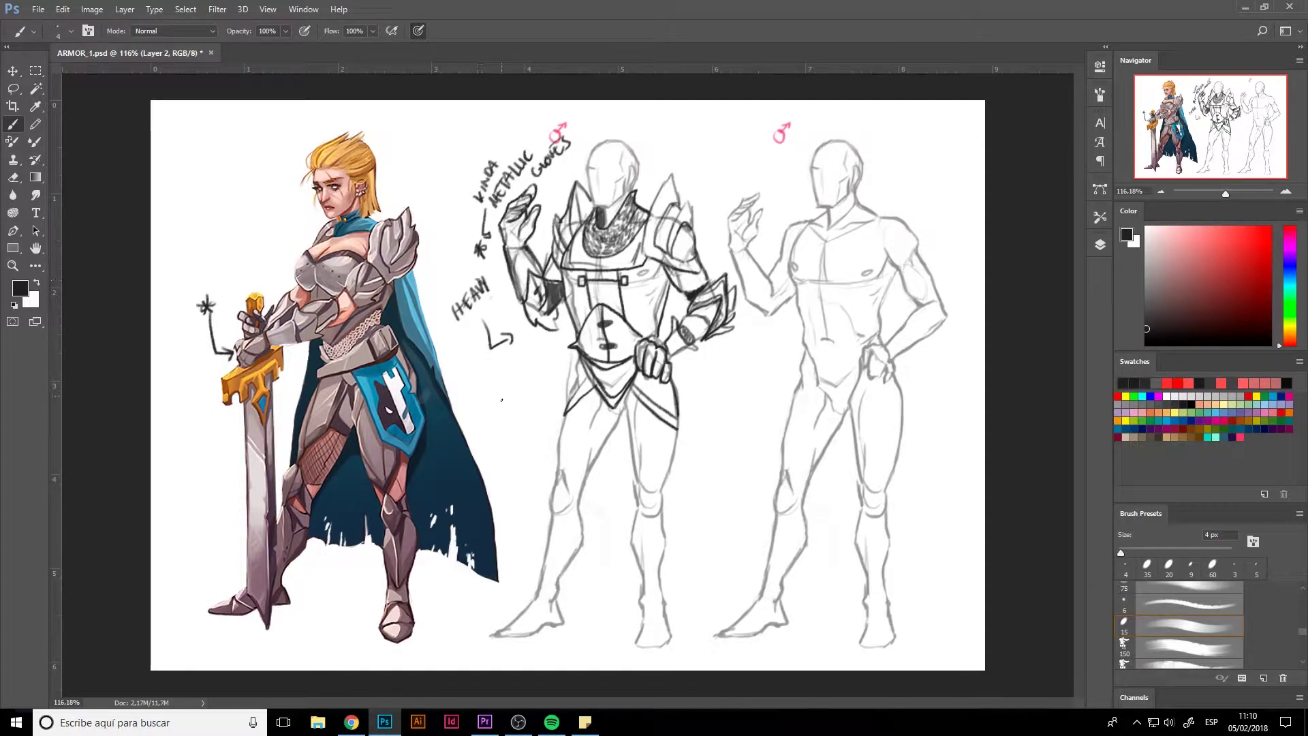
Handwrite "ARMOR" beneath "HEAVY" in the note beside the middle figure's raised arm
left_click_drag(472, 338, 487, 304)
left_click_drag(492, 306, 506, 304)
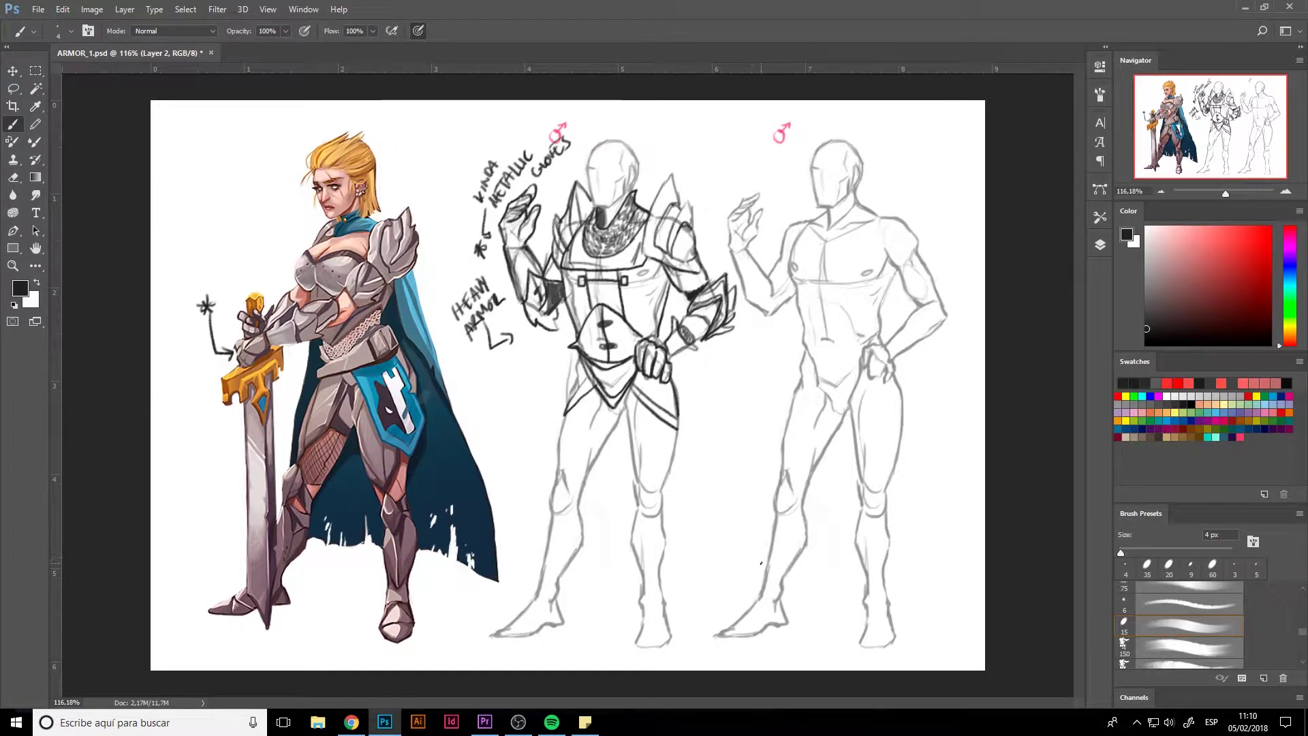
Draw diagonal armour plates across both of the middle figure's thighs and an angular knee guard on the outstretched leg
mouse_move(650, 412)
left_mouse_down()
mouse_move(630, 456)
mouse_move(654, 432)
mouse_move(674, 451)
mouse_move(644, 408)
mouse_move(628, 434)
mouse_move(630, 466)
left_mouse_up()
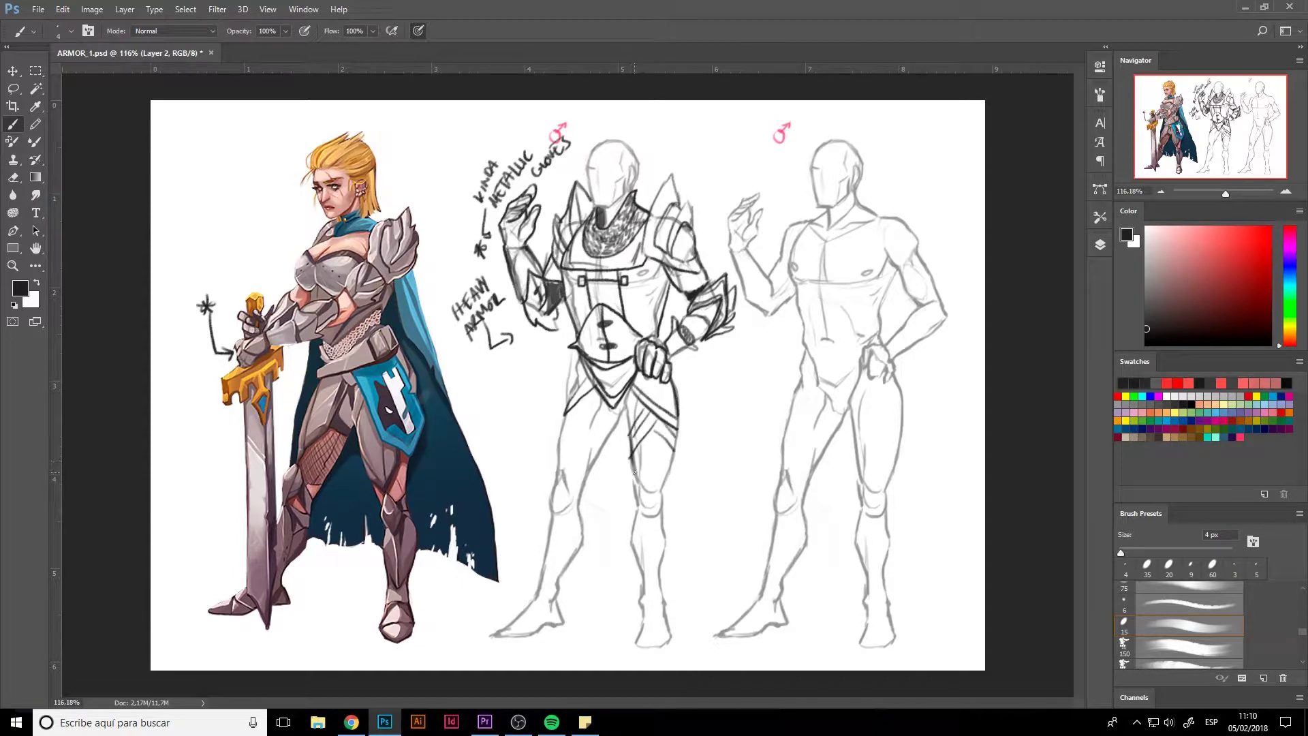
mouse_move(624, 396)
left_mouse_down()
mouse_move(626, 427)
mouse_move(596, 397)
mouse_move(603, 440)
mouse_move(587, 434)
mouse_move(563, 461)
mouse_move(589, 468)
left_mouse_up()
mouse_move(610, 424)
left_mouse_down()
mouse_move(587, 474)
mouse_move(550, 485)
mouse_move(551, 514)
mouse_move(576, 493)
mouse_move(568, 478)
mouse_move(576, 489)
mouse_move(553, 516)
mouse_move(568, 501)
mouse_move(553, 471)
mouse_move(560, 434)
mouse_move(577, 493)
mouse_move(568, 507)
mouse_move(573, 498)
left_mouse_up()
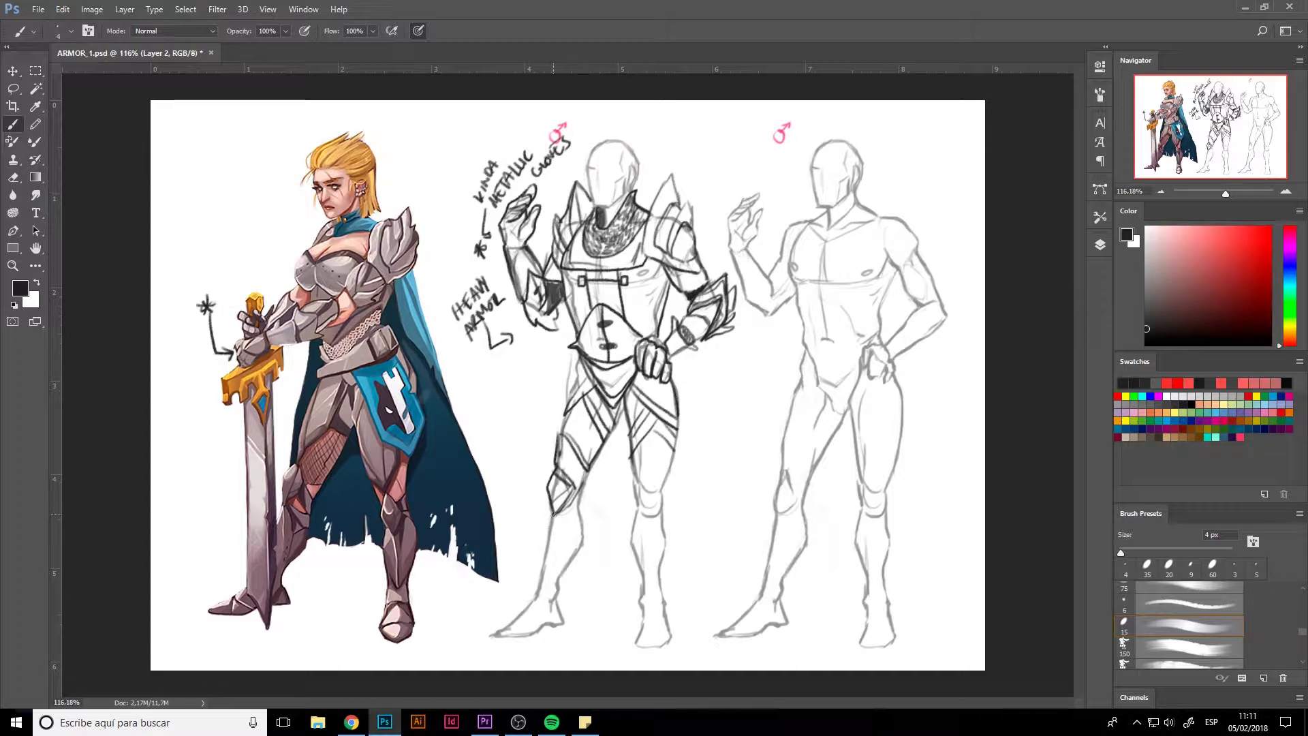
Draw the shin guard, ankle plates and pointed armoured boot on the middle figure's outstretched leg
mouse_move(563, 496)
left_mouse_down()
mouse_move(544, 519)
mouse_move(533, 604)
mouse_move(565, 612)
mouse_move(583, 545)
mouse_move(576, 477)
mouse_move(569, 581)
left_mouse_up()
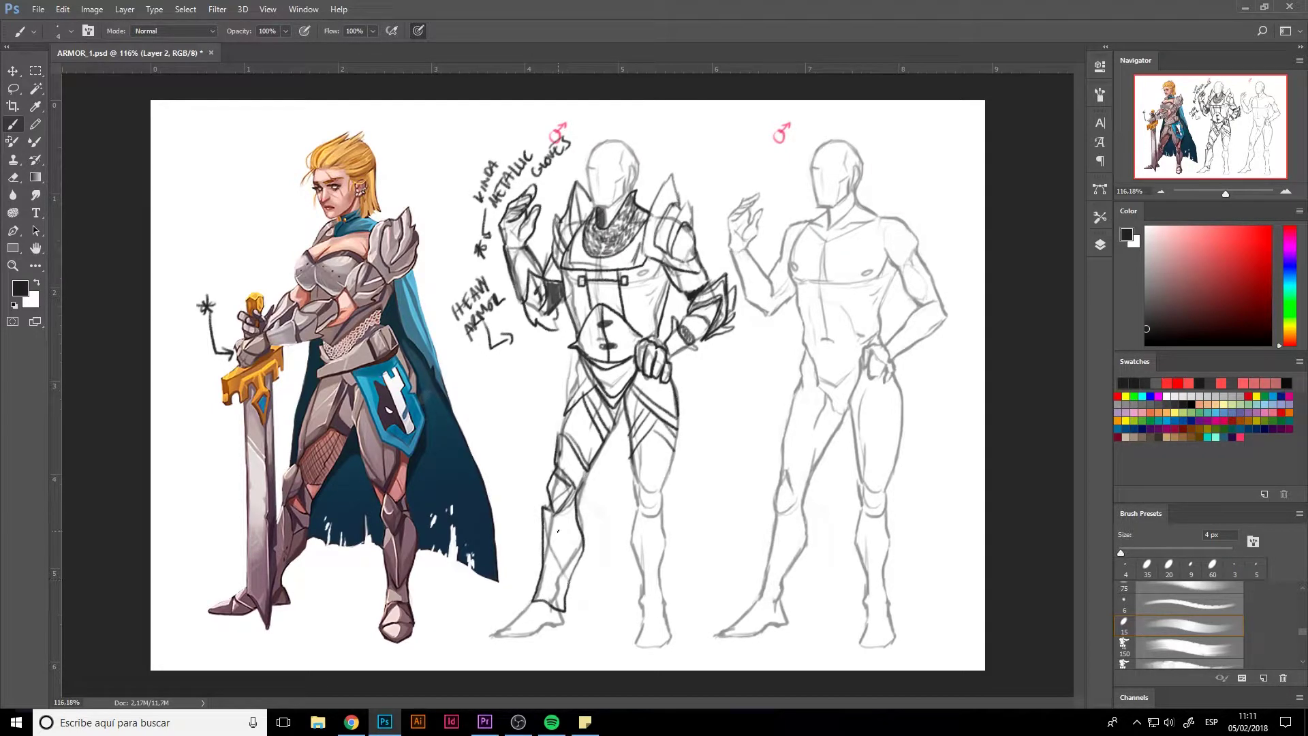
left_click_drag(547, 508, 570, 576)
mouse_move(534, 590)
left_mouse_down()
mouse_move(564, 610)
mouse_move(543, 616)
mouse_move(566, 621)
mouse_move(564, 609)
mouse_move(514, 618)
mouse_move(493, 637)
left_mouse_up()
left_click_drag(496, 637, 523, 637)
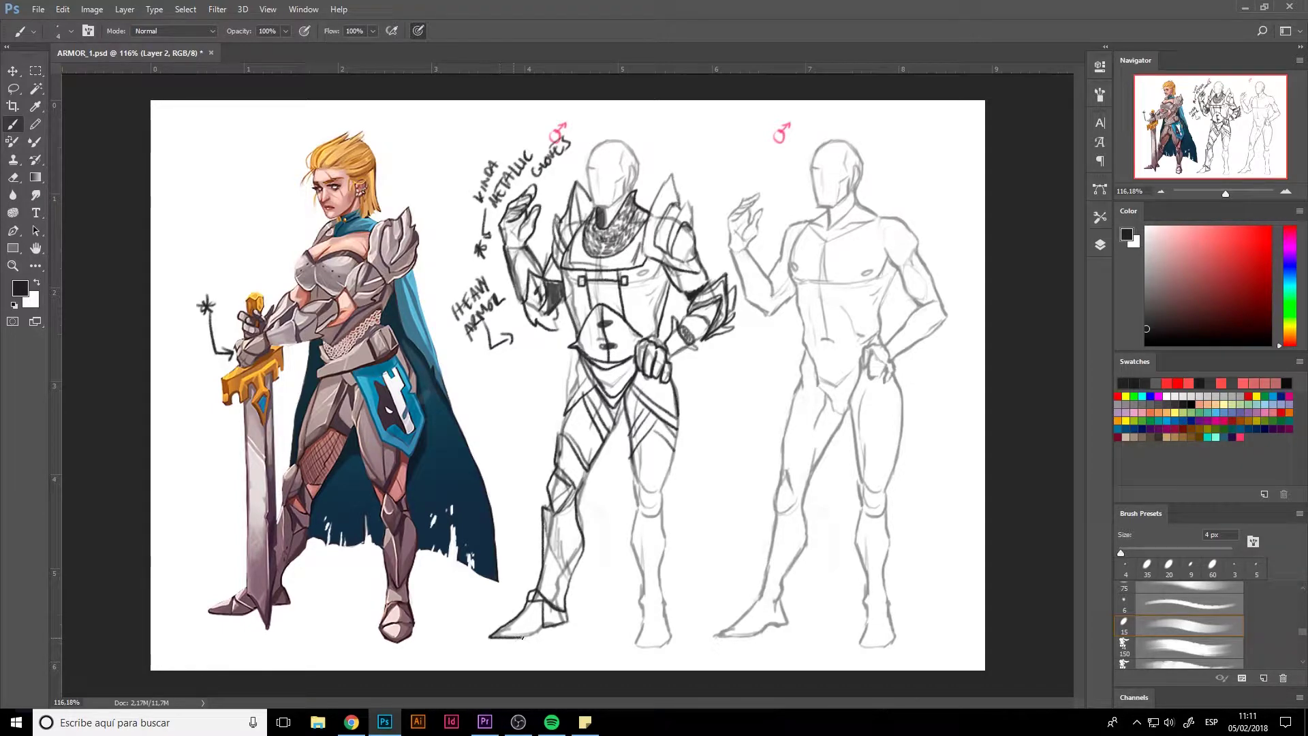
key("e")
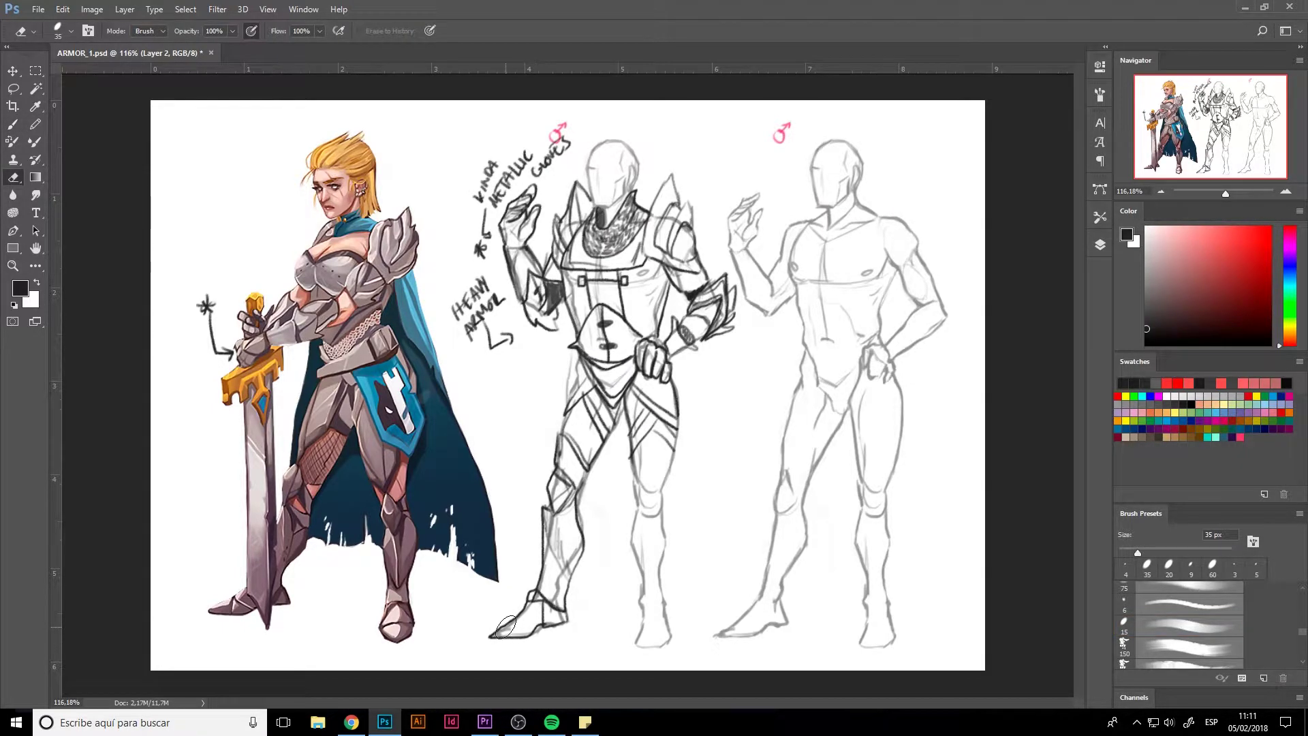
key("b")
mouse_move(522, 612)
left_mouse_down()
mouse_move(492, 638)
mouse_move(534, 626)
left_mouse_up()
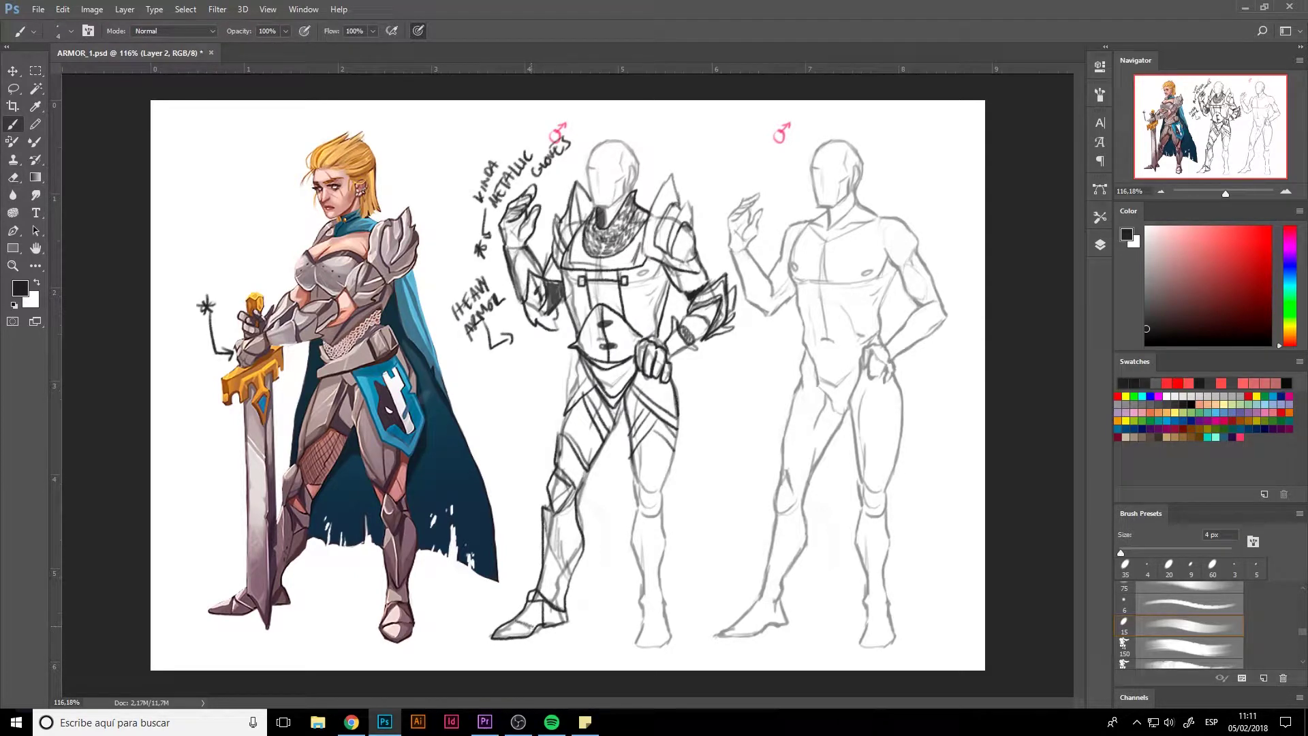
left_click(520, 627)
mouse_move(570, 570)
left_mouse_down()
mouse_move(566, 609)
mouse_move(591, 557)
mouse_move(568, 587)
mouse_move(582, 559)
left_mouse_up()
Add a bulging outer armour contour to the middle figure's outstretched thigh and erase the stray lines at the hip
key("e")
key("b")
left_click_drag(562, 404, 554, 447)
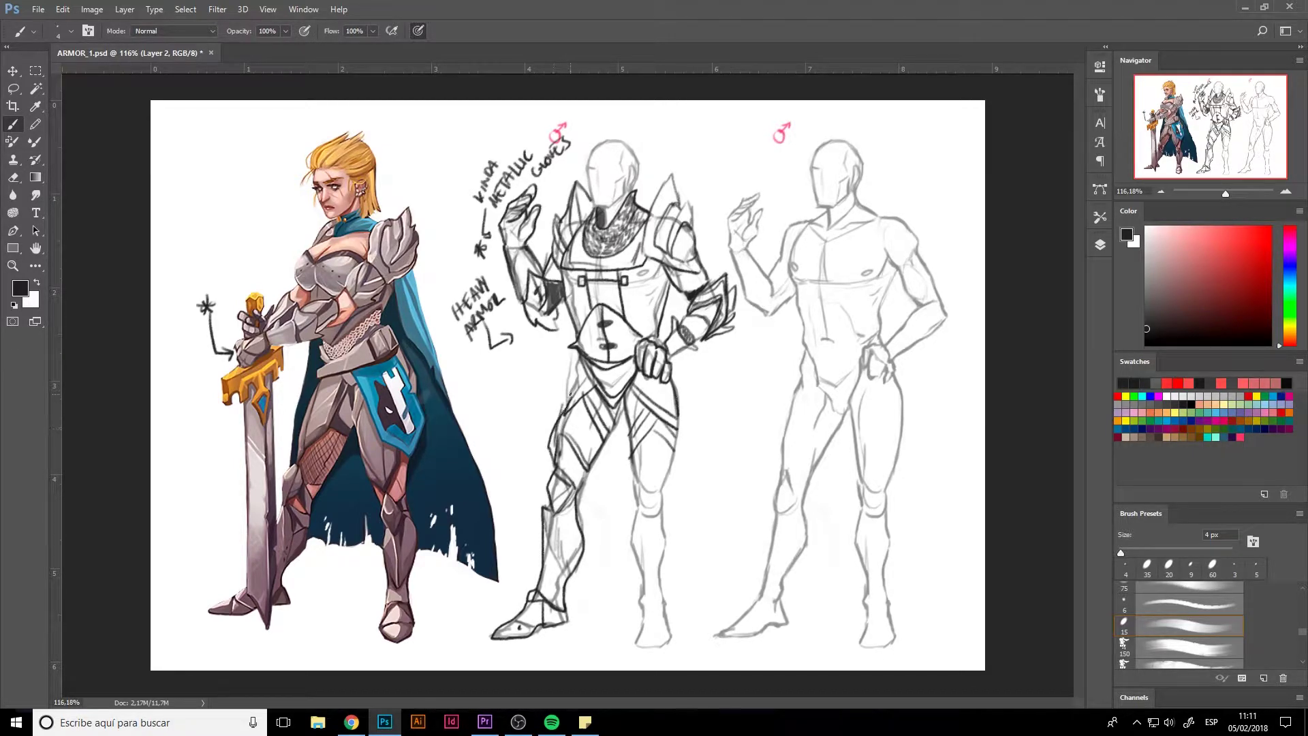
key("e")
mouse_move(559, 416)
left_mouse_down()
mouse_move(544, 452)
mouse_move(564, 469)
mouse_move(571, 427)
mouse_move(554, 429)
mouse_move(556, 465)
mouse_move(579, 357)
left_mouse_up()
key("b")
Darken the middle figure's collar and draw a long cape with a ragged hem and folds hanging behind the body
mouse_move(636, 197)
left_mouse_down()
mouse_move(651, 209)
mouse_move(640, 217)
mouse_move(645, 205)
left_mouse_up()
mouse_move(703, 338)
left_mouse_down()
mouse_move(718, 578)
mouse_move(677, 587)
mouse_move(606, 575)
mouse_move(602, 557)
mouse_move(590, 574)
mouse_move(540, 571)
mouse_move(530, 477)
mouse_move(540, 327)
left_mouse_up()
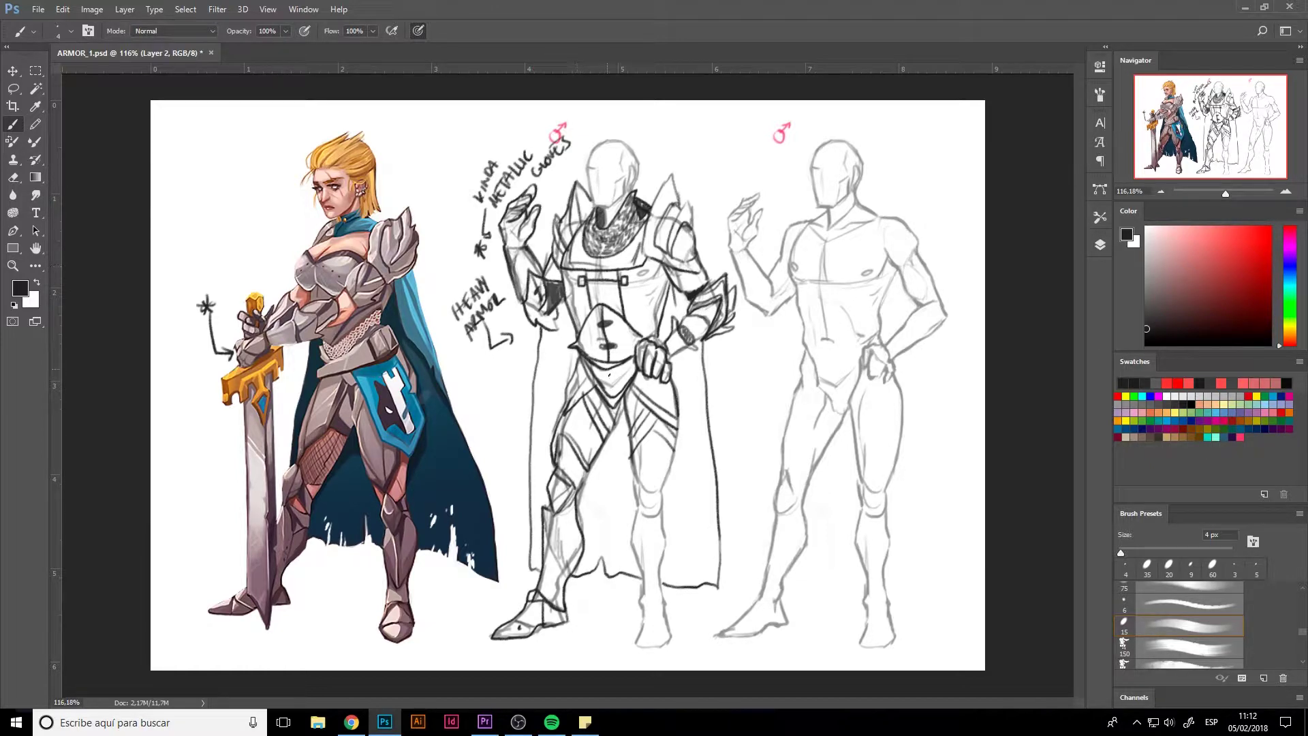
mouse_move(615, 576)
left_mouse_down()
mouse_move(620, 416)
mouse_move(632, 567)
mouse_move(692, 469)
mouse_move(714, 582)
left_mouse_up()
Draw the thigh lines, pointed knee guard, shin guard and boot on the middle figure's straight leg
mouse_move(652, 428)
left_mouse_down()
mouse_move(637, 514)
mouse_move(647, 531)
mouse_move(667, 513)
mouse_move(630, 458)
left_mouse_up()
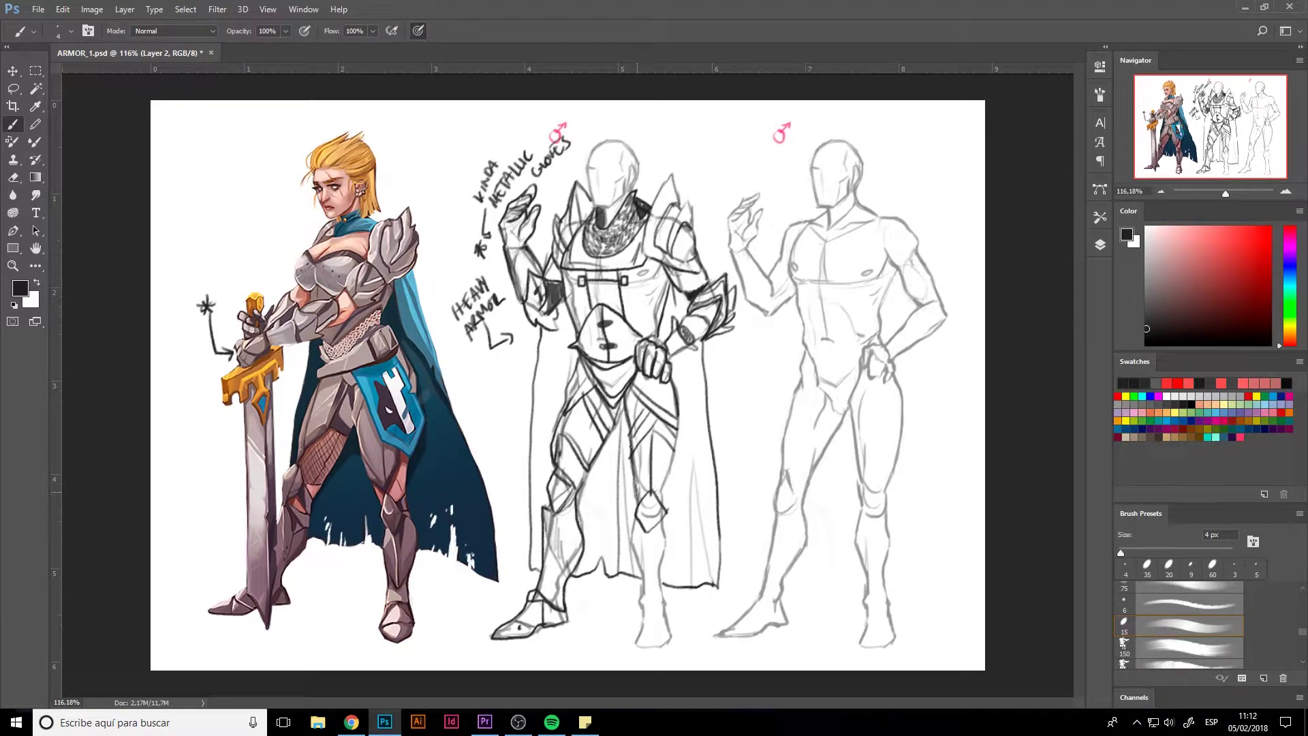
key("r")
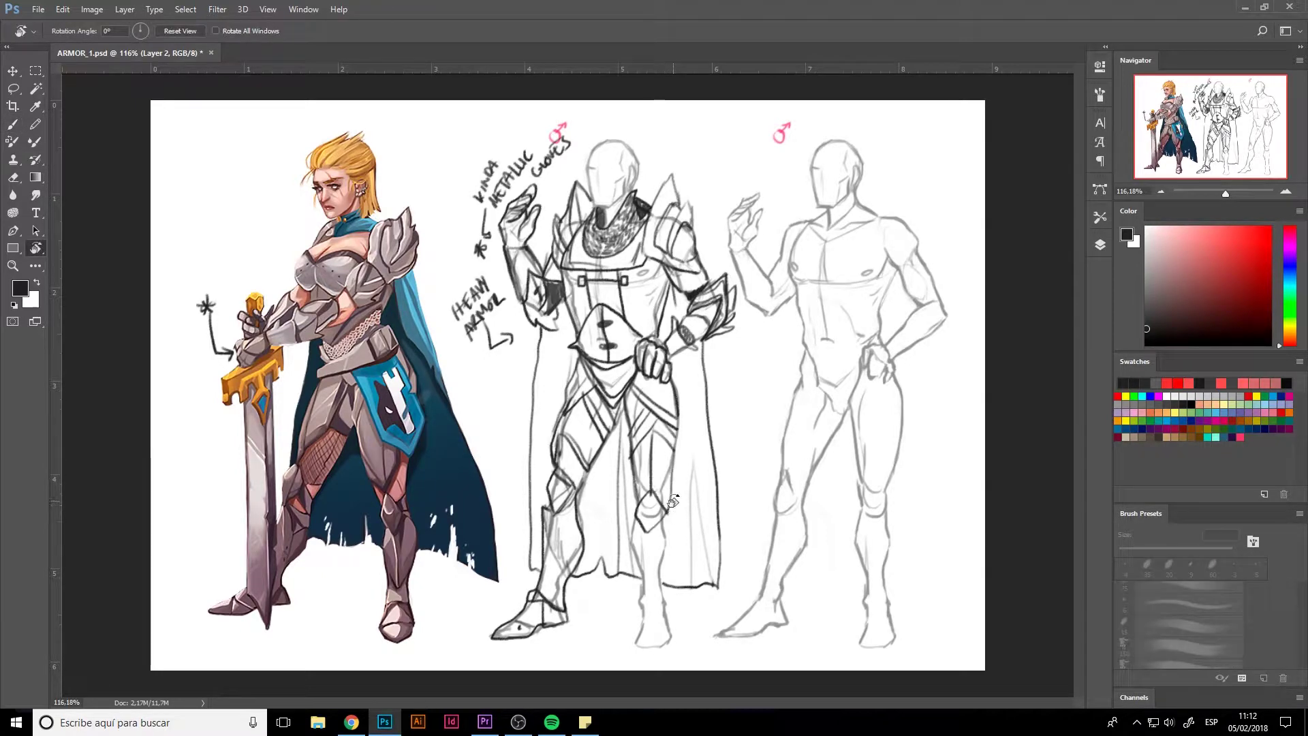
key("b")
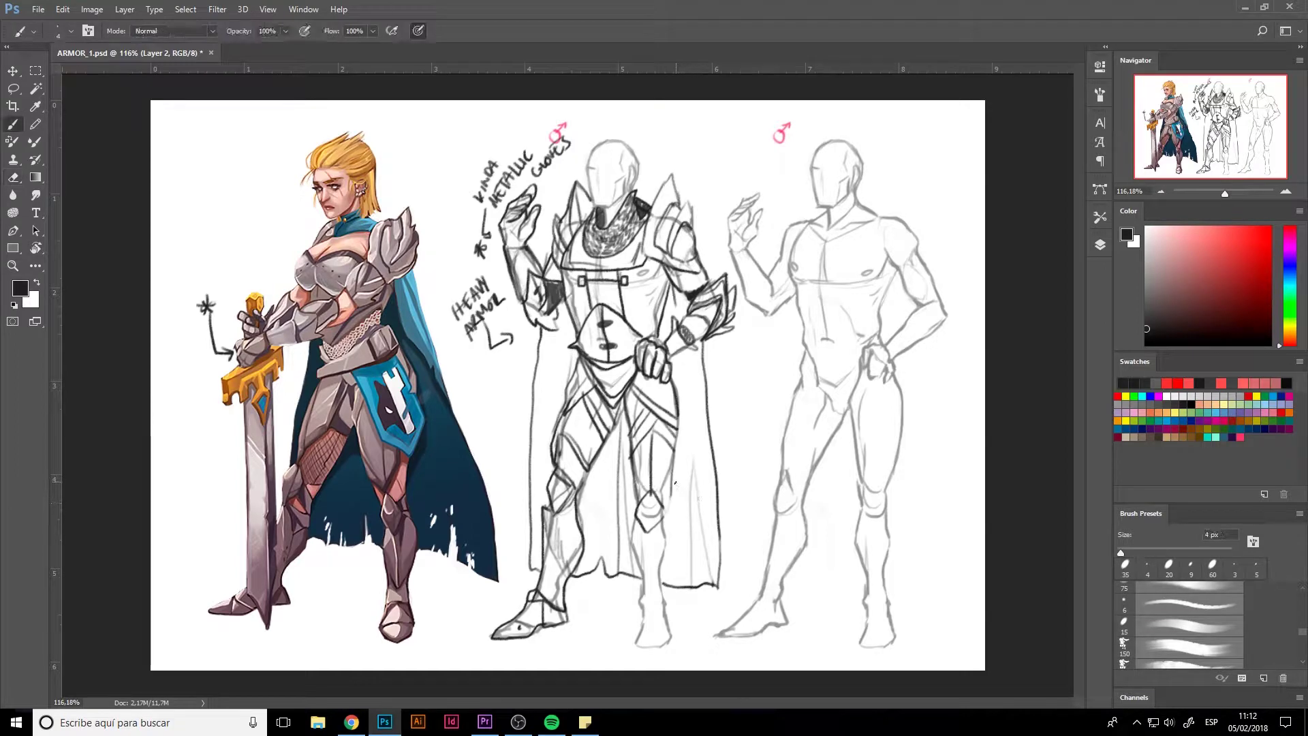
mouse_move(667, 506)
left_mouse_down()
mouse_move(646, 538)
mouse_move(637, 517)
mouse_move(632, 536)
mouse_move(635, 517)
mouse_move(629, 535)
mouse_move(647, 600)
mouse_move(652, 571)
mouse_move(640, 615)
mouse_move(629, 563)
mouse_move(628, 537)
mouse_move(639, 615)
mouse_move(658, 602)
mouse_move(668, 611)
mouse_move(663, 516)
mouse_move(669, 590)
mouse_move(662, 567)
mouse_move(660, 604)
mouse_move(629, 570)
mouse_move(631, 635)
left_mouse_up()
key("e")
key("b")
mouse_move(628, 557)
left_mouse_down()
mouse_move(644, 613)
mouse_move(668, 599)
mouse_move(658, 606)
mouse_move(667, 556)
mouse_move(668, 611)
mouse_move(644, 608)
mouse_move(665, 610)
mouse_move(645, 609)
mouse_move(643, 650)
mouse_move(673, 649)
mouse_move(667, 629)
mouse_move(643, 646)
mouse_move(666, 654)
left_mouse_up()
key("e")
key("b")
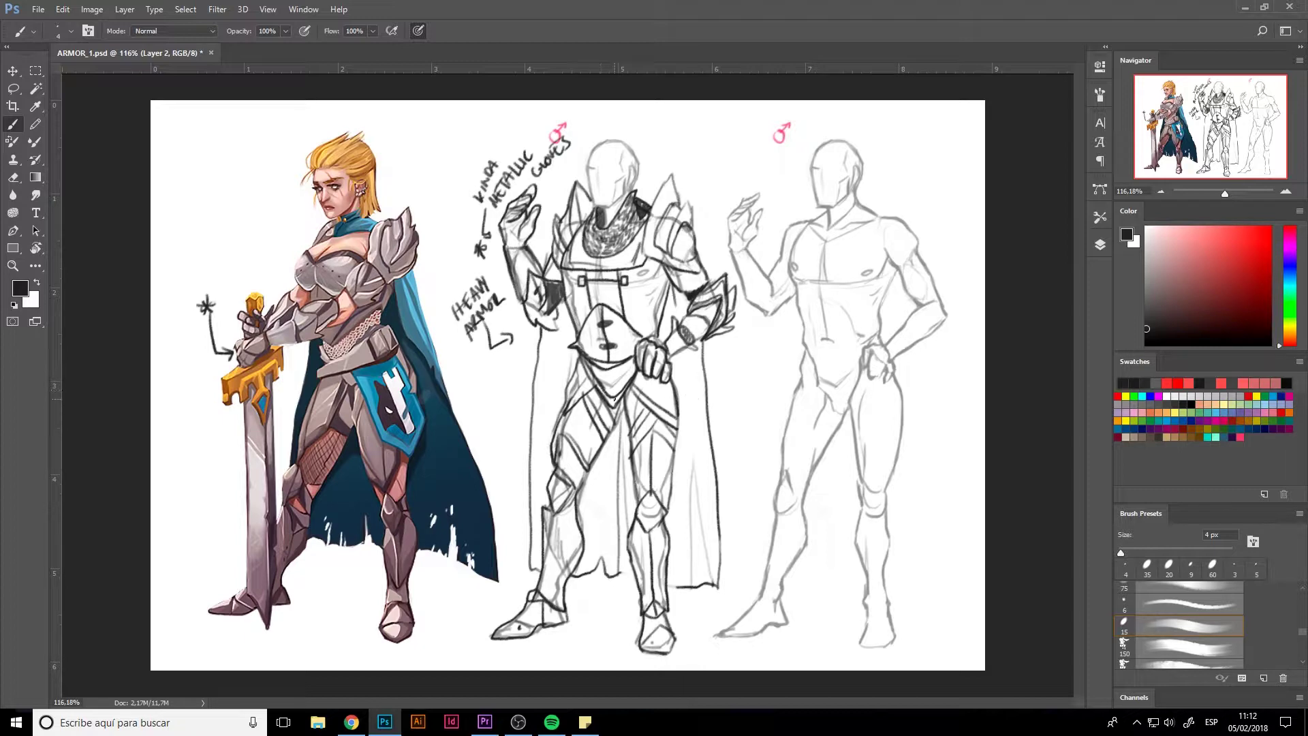
left_click_drag(628, 284, 645, 330)
Handwrite the note "optional helmet" beside the middle figure's head, with a short line leading to the head
left_click_drag(707, 142, 665, 154)
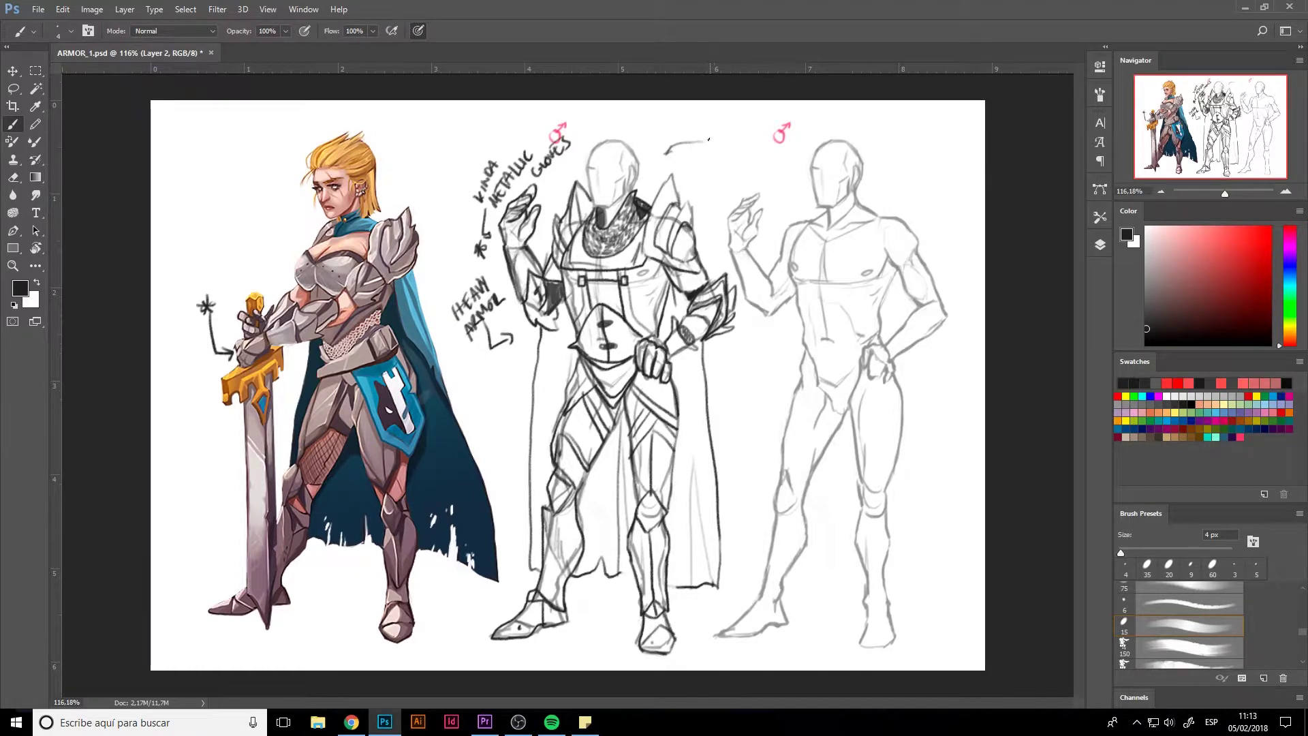
left_click_drag(708, 128, 707, 138)
mouse_move(714, 125)
left_mouse_down()
mouse_move(757, 114)
mouse_move(767, 126)
left_mouse_up()
mouse_move(698, 151)
left_mouse_down()
mouse_move(707, 168)
mouse_move(745, 145)
left_mouse_up()
mouse_move(750, 131)
left_mouse_down()
mouse_move(751, 148)
mouse_move(756, 136)
left_mouse_up()
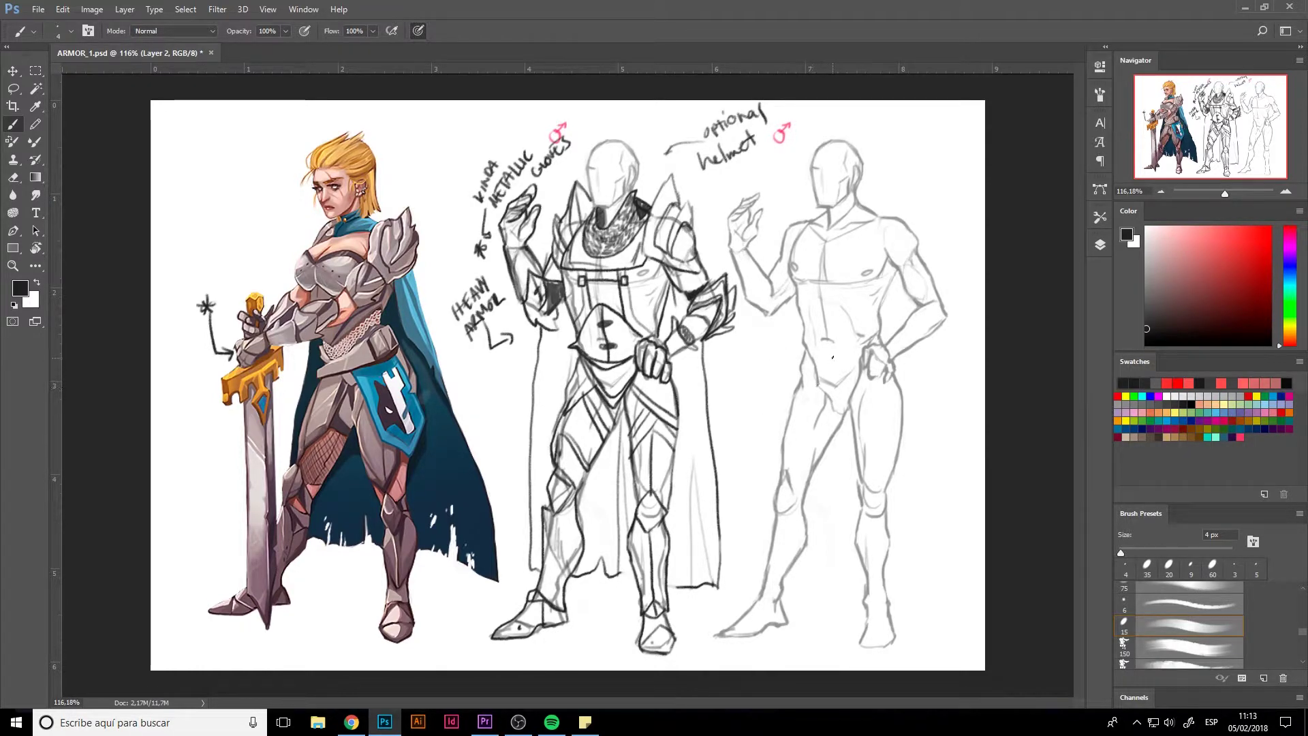
Draw a dark, open high collar on the rightmost figure and outline the torso garment's side and waist edge
mouse_move(808, 207)
left_mouse_down()
mouse_move(822, 246)
mouse_move(832, 240)
mouse_move(824, 248)
mouse_move(883, 212)
mouse_move(869, 184)
mouse_move(837, 208)
mouse_move(809, 200)
mouse_move(880, 204)
mouse_move(878, 222)
mouse_move(850, 177)
mouse_move(865, 203)
mouse_move(863, 180)
mouse_move(871, 210)
mouse_move(852, 223)
mouse_move(823, 203)
mouse_move(821, 242)
mouse_move(821, 203)
mouse_move(823, 245)
mouse_move(858, 194)
left_mouse_up()
key("e")
key("b")
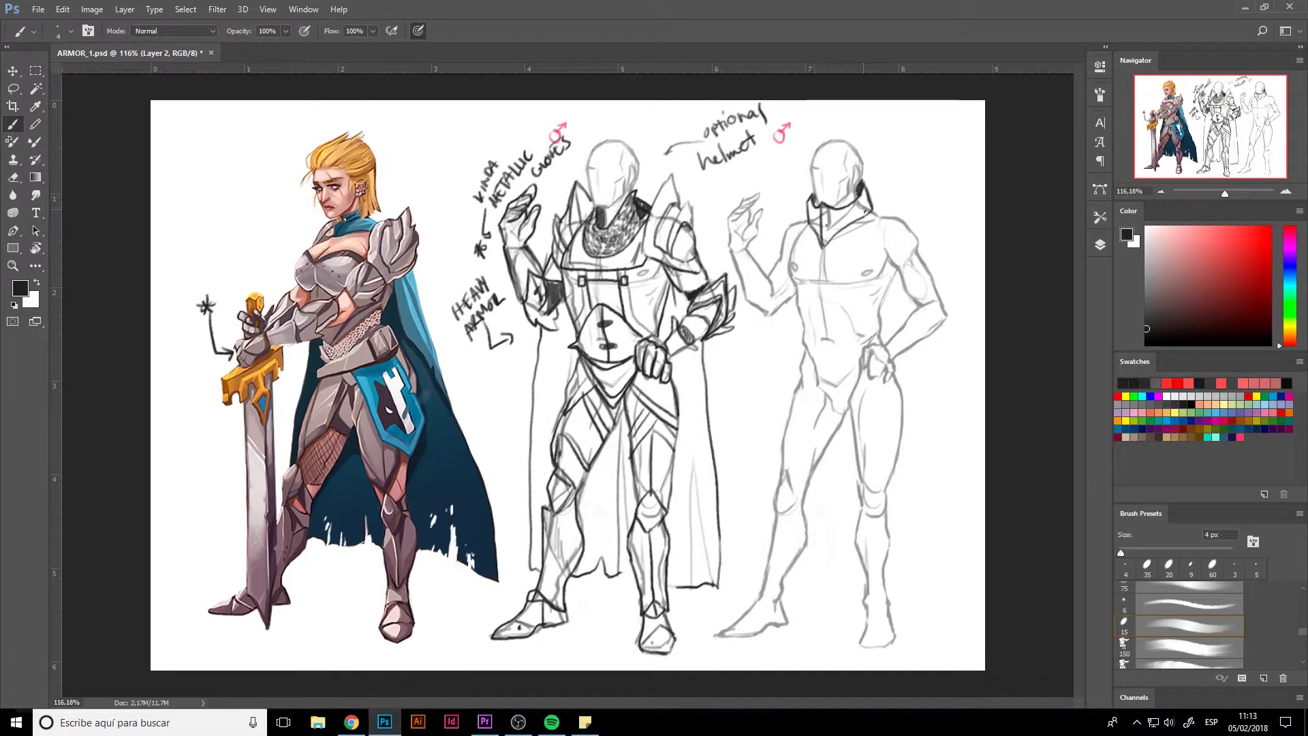
mouse_move(819, 204)
left_mouse_down()
mouse_move(823, 243)
mouse_move(791, 254)
mouse_move(806, 224)
mouse_move(786, 264)
mouse_move(800, 345)
mouse_move(821, 370)
mouse_move(871, 333)
left_mouse_up()
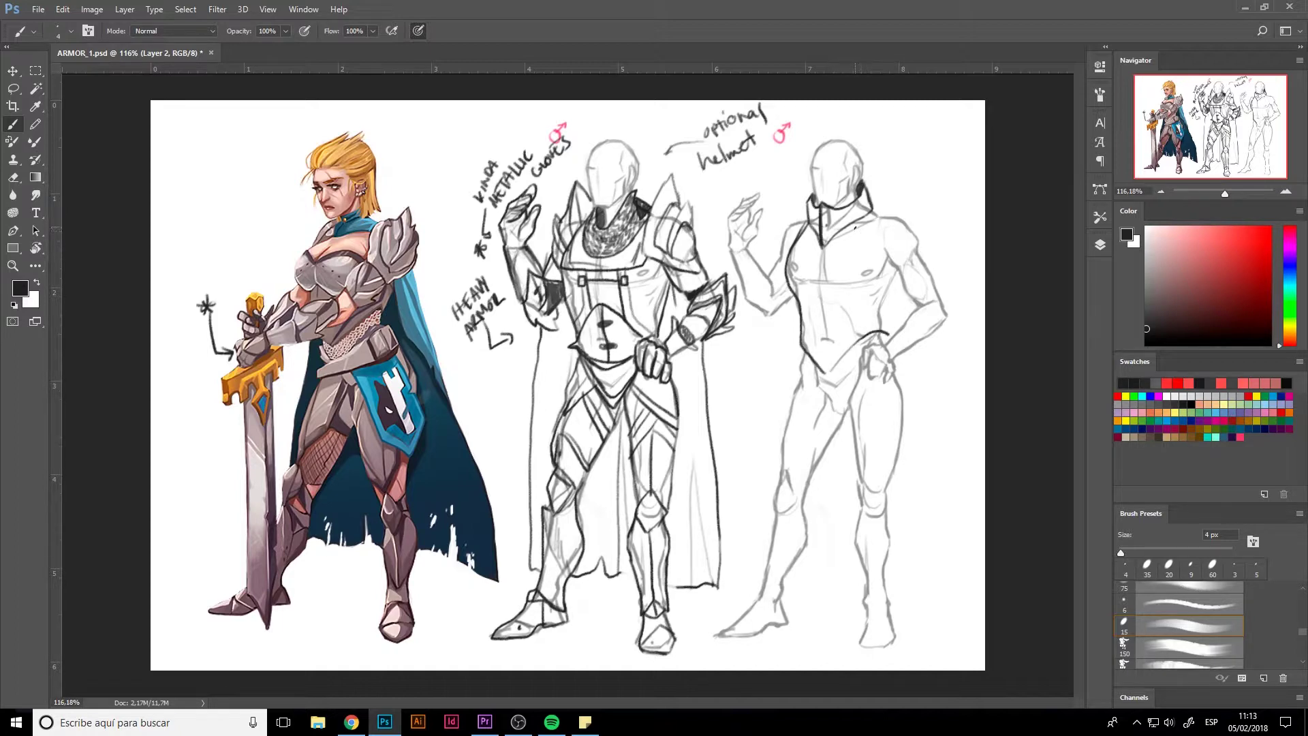
Draw layered, spiked shoulder pads on both of the rightmost figure's shoulders, cleaning up with an 8 px eraser
mouse_move(855, 224)
left_mouse_down()
mouse_move(882, 255)
mouse_move(917, 234)
left_mouse_up()
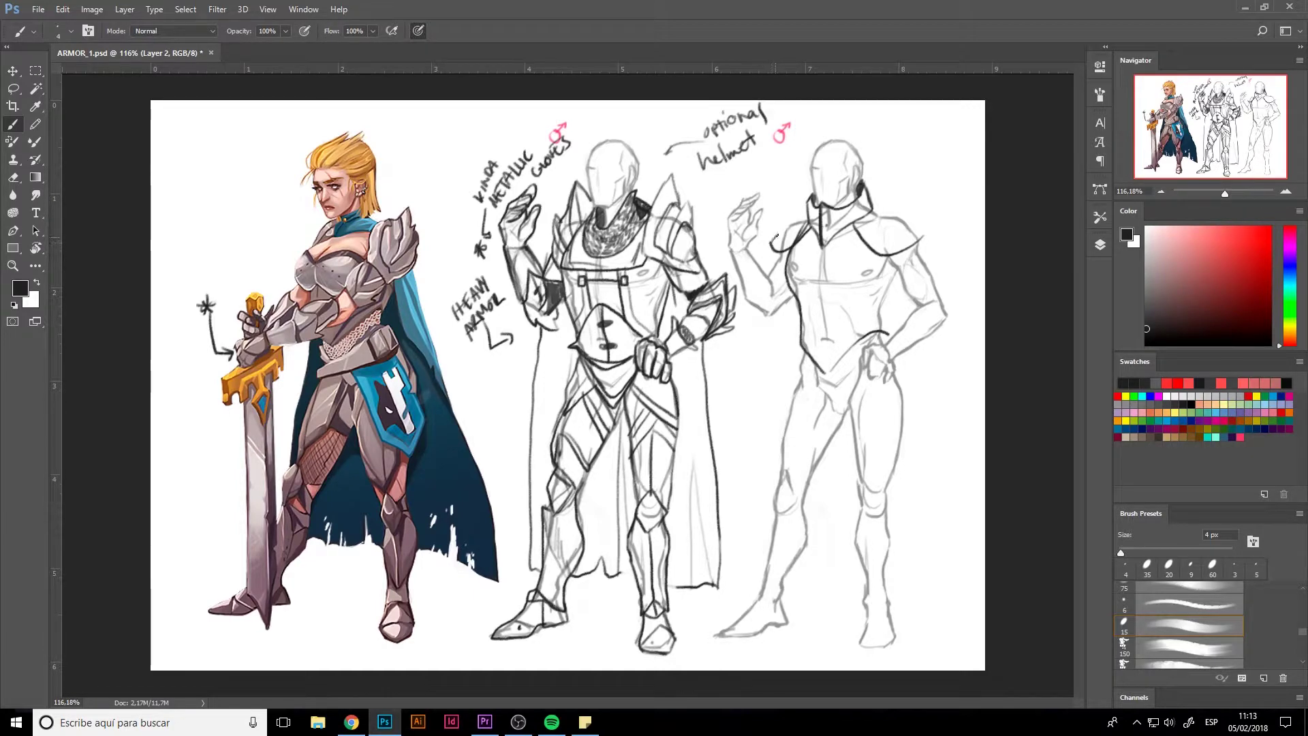
mouse_move(775, 231)
left_mouse_down()
mouse_move(895, 208)
mouse_move(924, 236)
mouse_move(873, 208)
mouse_move(893, 193)
mouse_move(878, 226)
mouse_move(891, 204)
mouse_move(912, 202)
mouse_move(884, 223)
mouse_move(922, 219)
mouse_move(889, 222)
left_mouse_up()
mouse_move(813, 203)
left_mouse_down()
mouse_move(784, 199)
mouse_move(805, 218)
mouse_move(777, 207)
mouse_move(797, 221)
mouse_move(772, 218)
mouse_move(797, 227)
mouse_move(788, 211)
left_mouse_up()
key("e")
key("bracketleft")
key("bracketleft")
key("bracketleft")
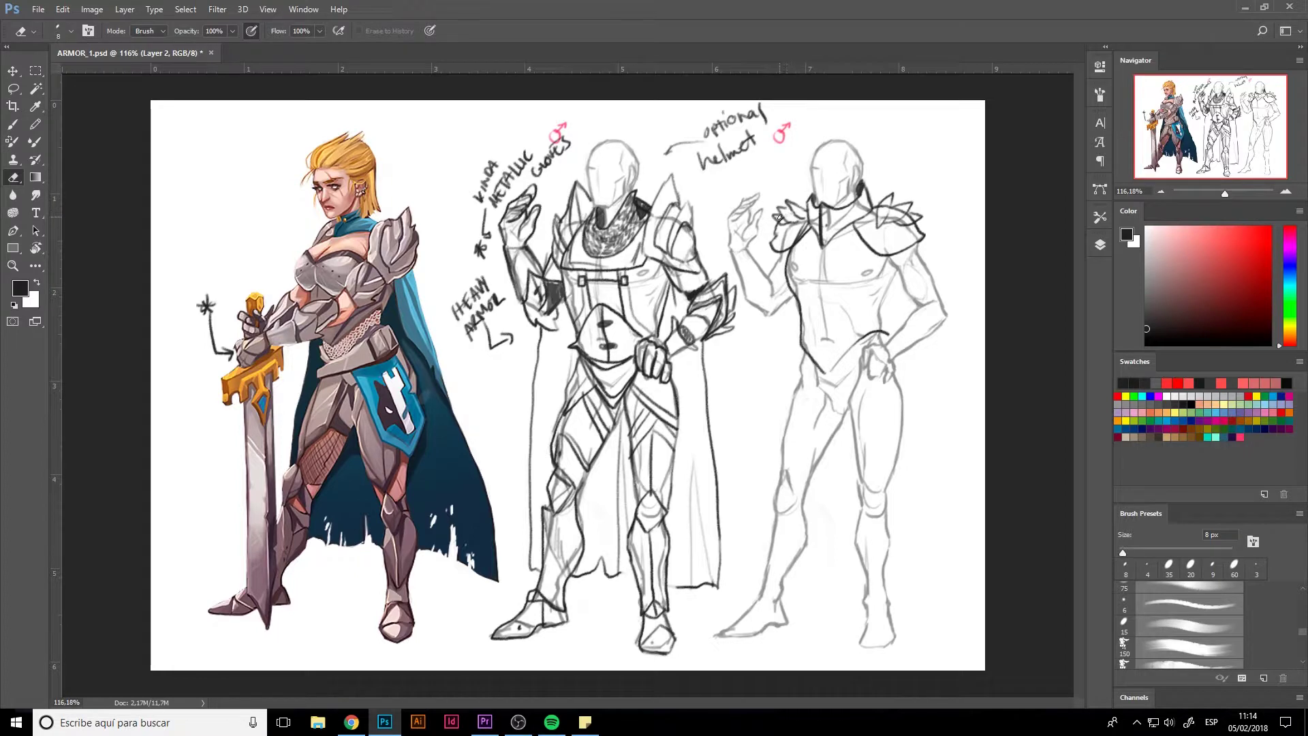
key("b")
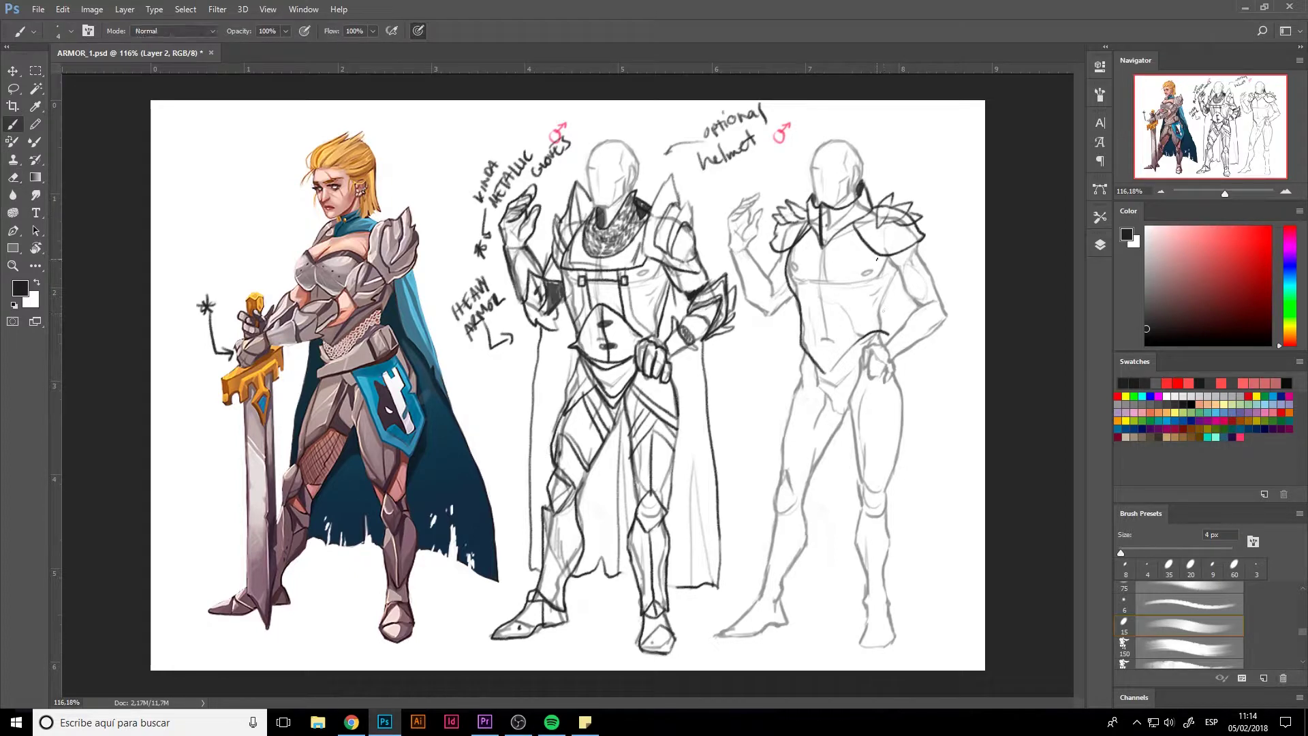
mouse_move(858, 221)
left_mouse_down()
mouse_move(879, 247)
mouse_move(912, 239)
left_mouse_up()
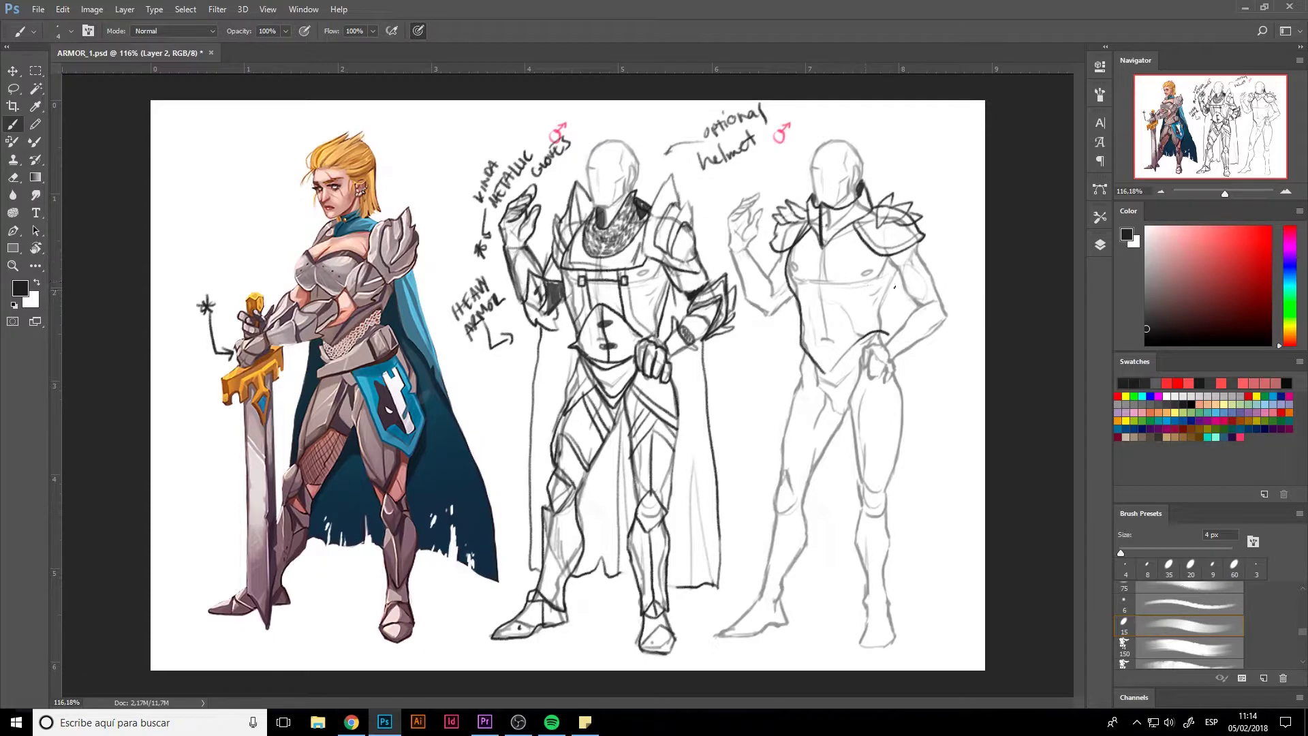
Outline the rightmost figure's breastplate along both sides of the torso, with a pointed lower edge at the waist
left_click_drag(819, 246, 826, 372)
left_click_drag(899, 266, 888, 332)
mouse_move(807, 361)
left_mouse_down()
mouse_move(816, 385)
mouse_move(842, 385)
mouse_move(887, 334)
left_mouse_up()
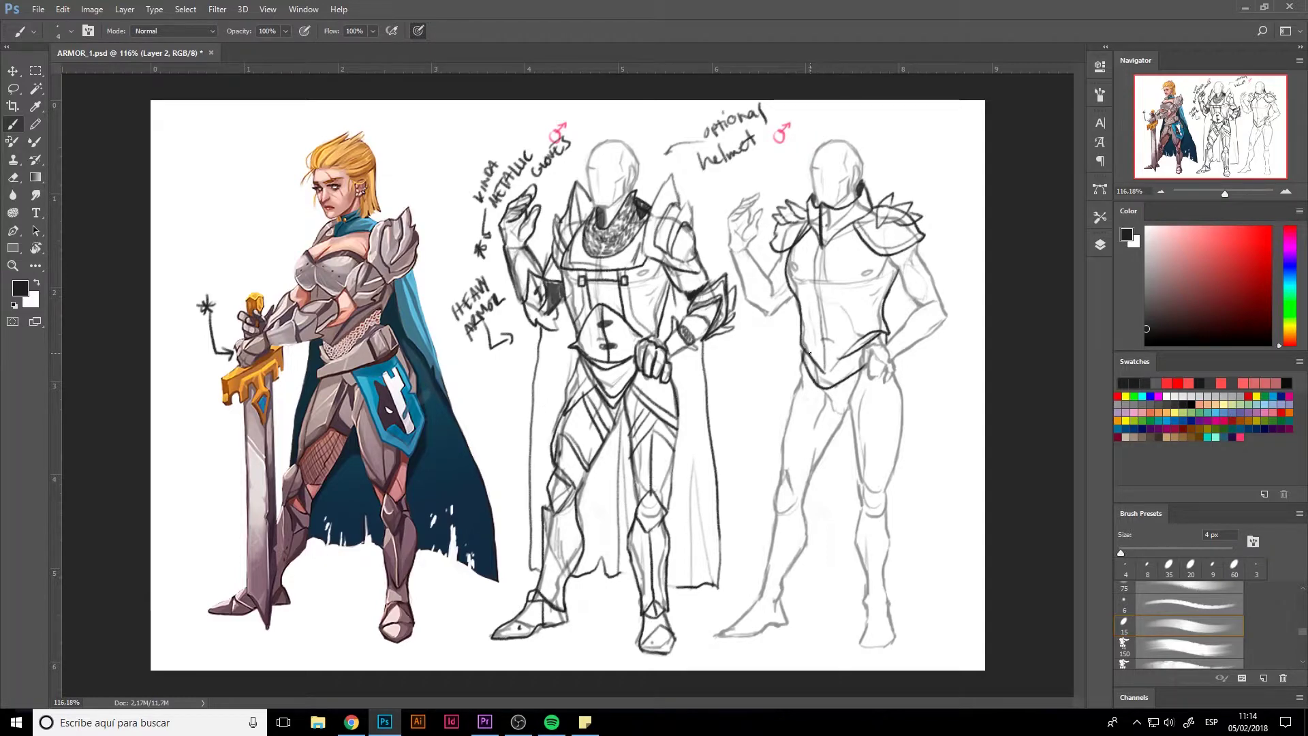
Draw a hatched belt around the rightmost figure's hips with a shaded strap and buckled end hanging from it
mouse_move(808, 371)
left_mouse_down()
mouse_move(826, 387)
mouse_move(852, 351)
mouse_move(857, 368)
mouse_move(864, 360)
mouse_move(843, 442)
left_mouse_up()
mouse_move(861, 372)
left_mouse_down()
mouse_move(846, 446)
mouse_move(864, 450)
mouse_move(846, 461)
mouse_move(852, 451)
left_mouse_up()
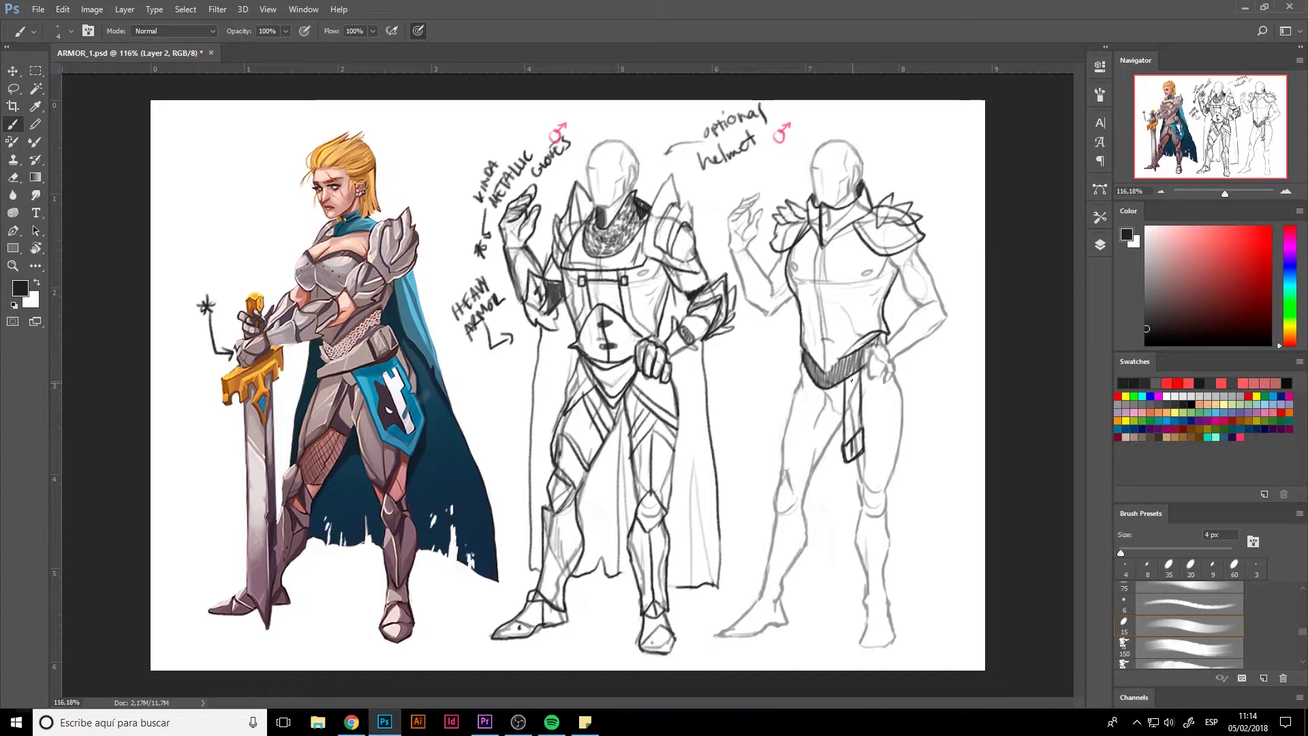
left_click_drag(861, 373, 847, 391)
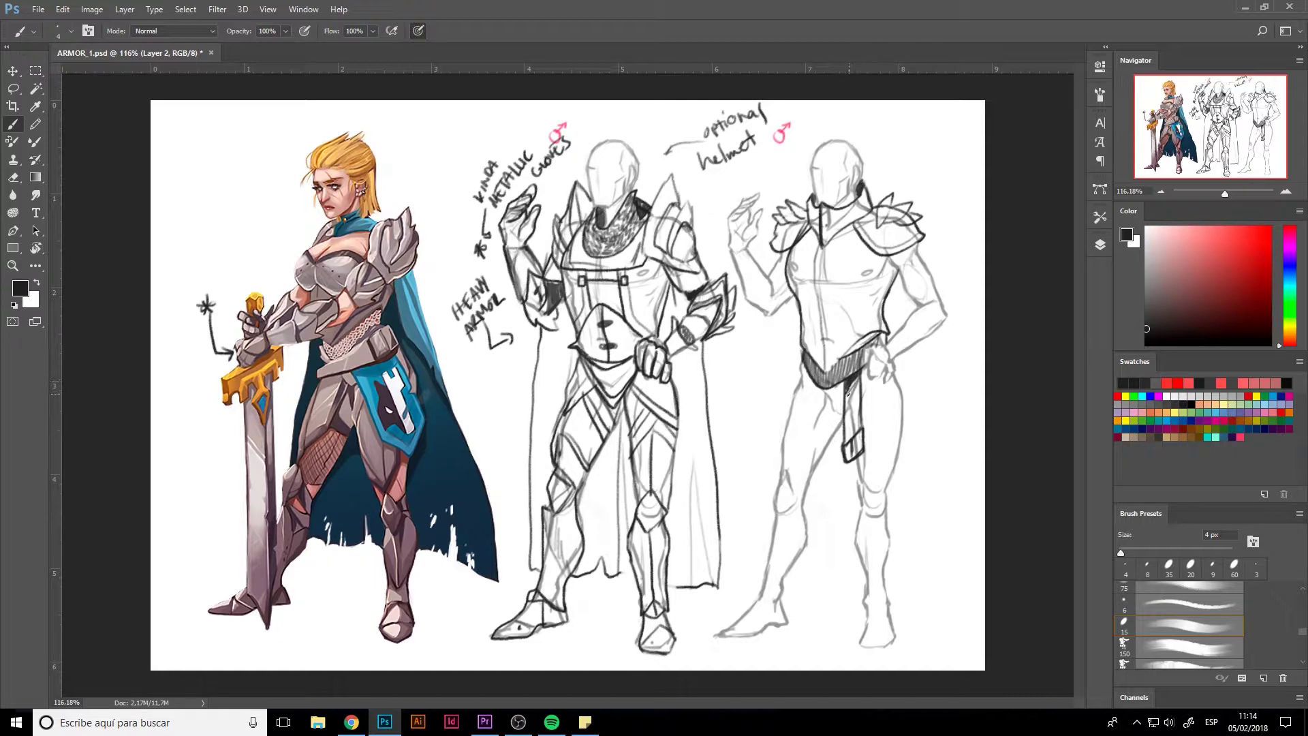
left_click_drag(859, 376, 853, 403)
mouse_move(847, 409)
left_mouse_down()
mouse_move(852, 426)
mouse_move(857, 402)
mouse_move(848, 417)
left_mouse_up()
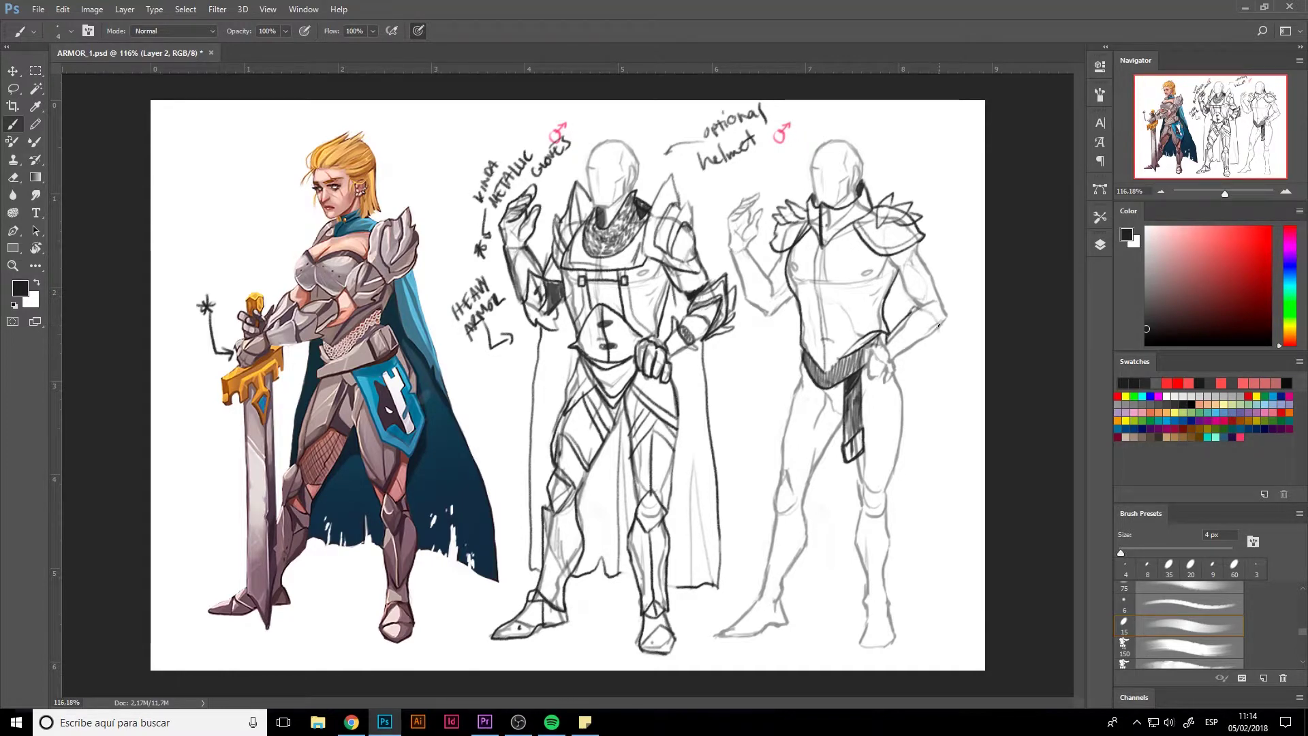
Draw the banded forearm guard, glove and upper-arm plates on the rightmost figure's arm resting on the hip
mouse_move(916, 302)
left_mouse_down()
mouse_move(937, 286)
mouse_move(936, 346)
mouse_move(911, 355)
mouse_move(929, 347)
mouse_move(896, 330)
mouse_move(887, 340)
mouse_move(903, 355)
mouse_move(922, 347)
mouse_move(908, 320)
mouse_move(879, 344)
mouse_move(896, 379)
mouse_move(877, 377)
mouse_move(889, 362)
mouse_move(898, 375)
left_mouse_up()
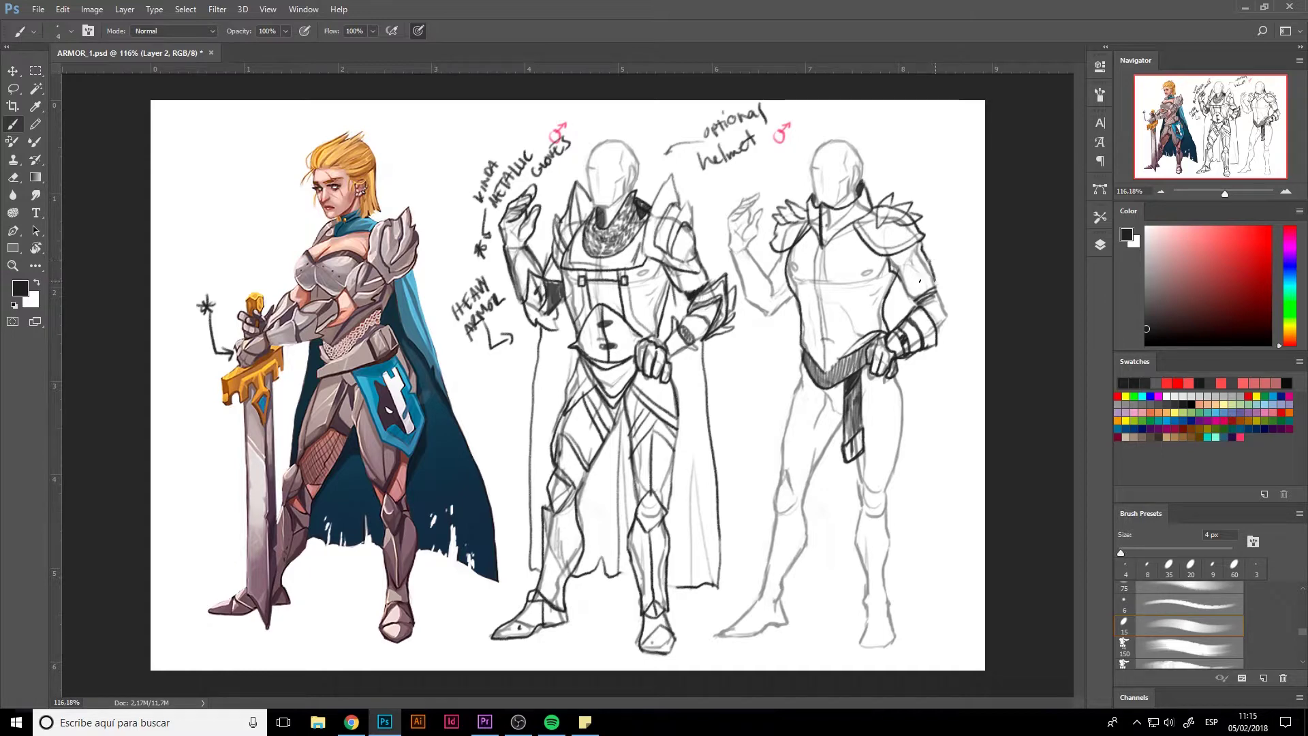
mouse_move(918, 282)
left_mouse_down()
mouse_move(936, 282)
mouse_move(922, 266)
mouse_move(933, 260)
left_mouse_up()
mouse_move(896, 272)
left_mouse_down()
mouse_move(922, 248)
mouse_move(947, 316)
left_mouse_up()
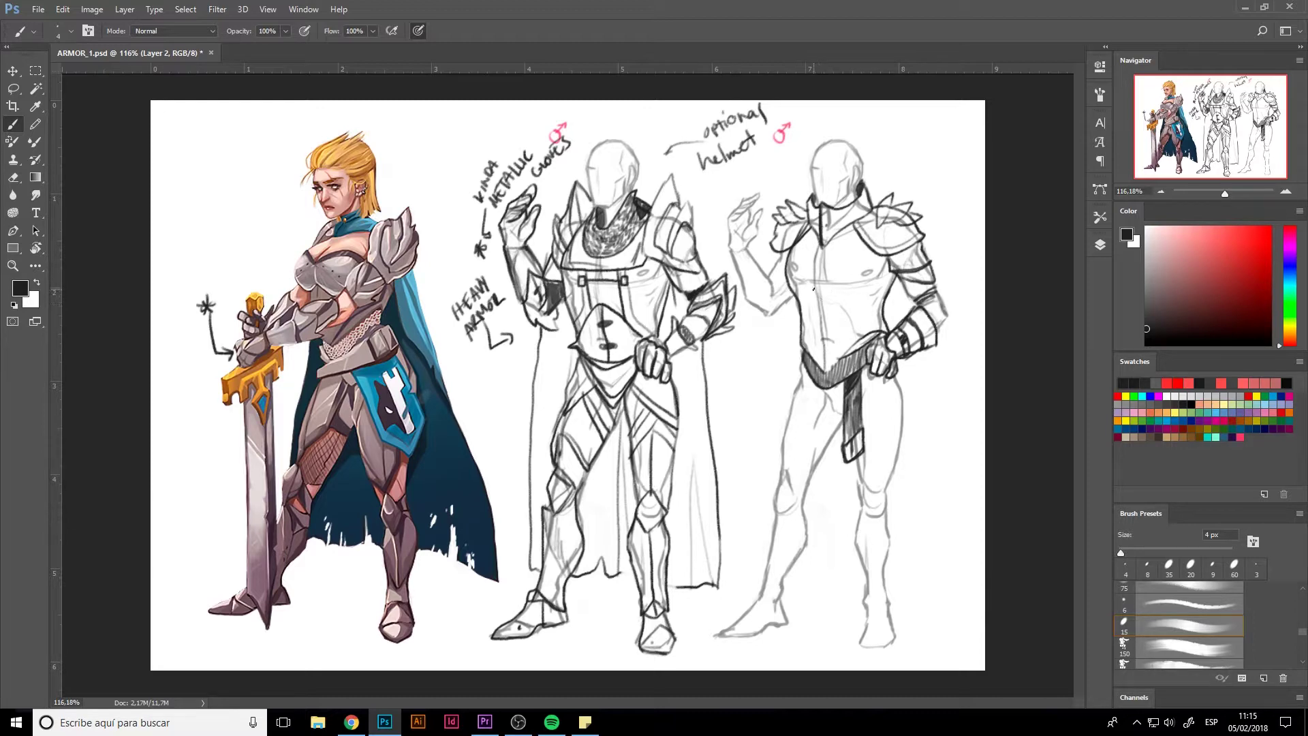
Draw V-shaped chest lines and a vertical centre seam on the rightmost figure's breastplate, and reinforce its side edge
mouse_move(800, 263)
left_mouse_down()
mouse_move(814, 279)
mouse_move(860, 242)
mouse_move(821, 272)
mouse_move(795, 244)
mouse_move(815, 287)
mouse_move(867, 249)
mouse_move(811, 289)
left_mouse_up()
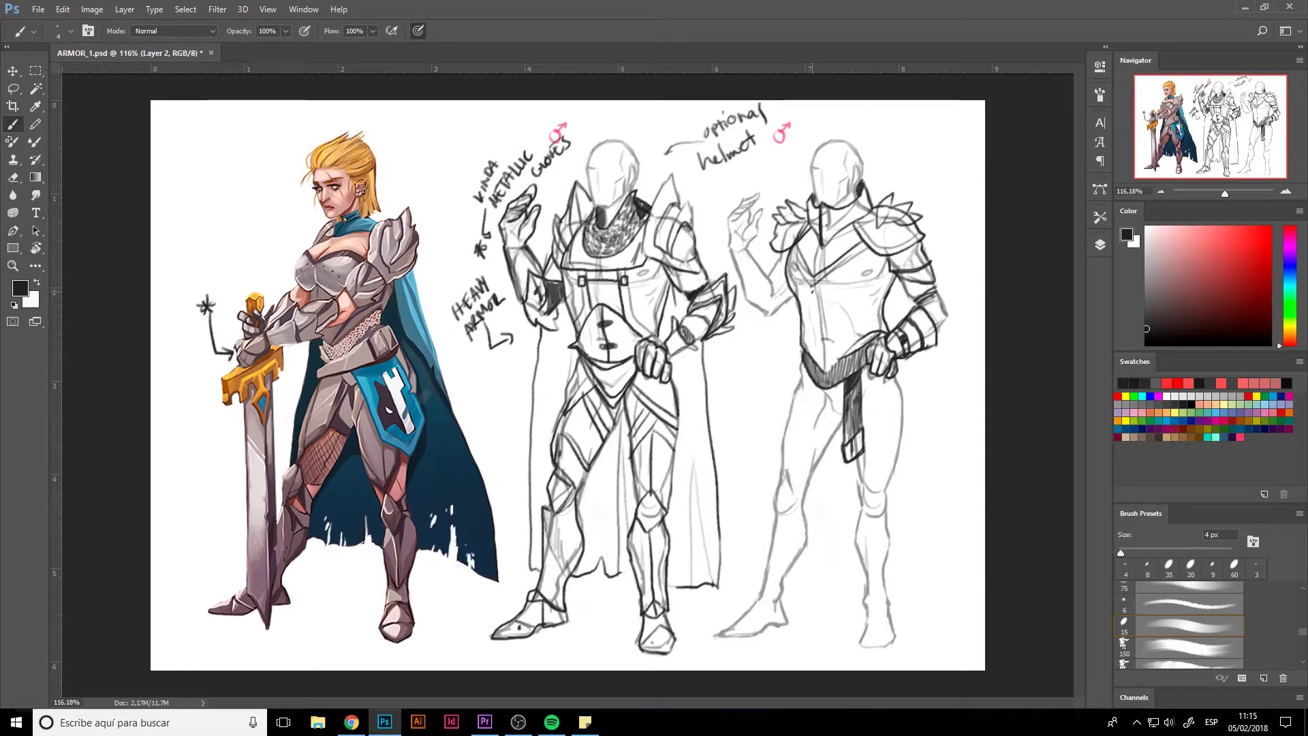
mouse_move(816, 299)
left_mouse_down()
mouse_move(827, 372)
mouse_move(815, 298)
left_mouse_up()
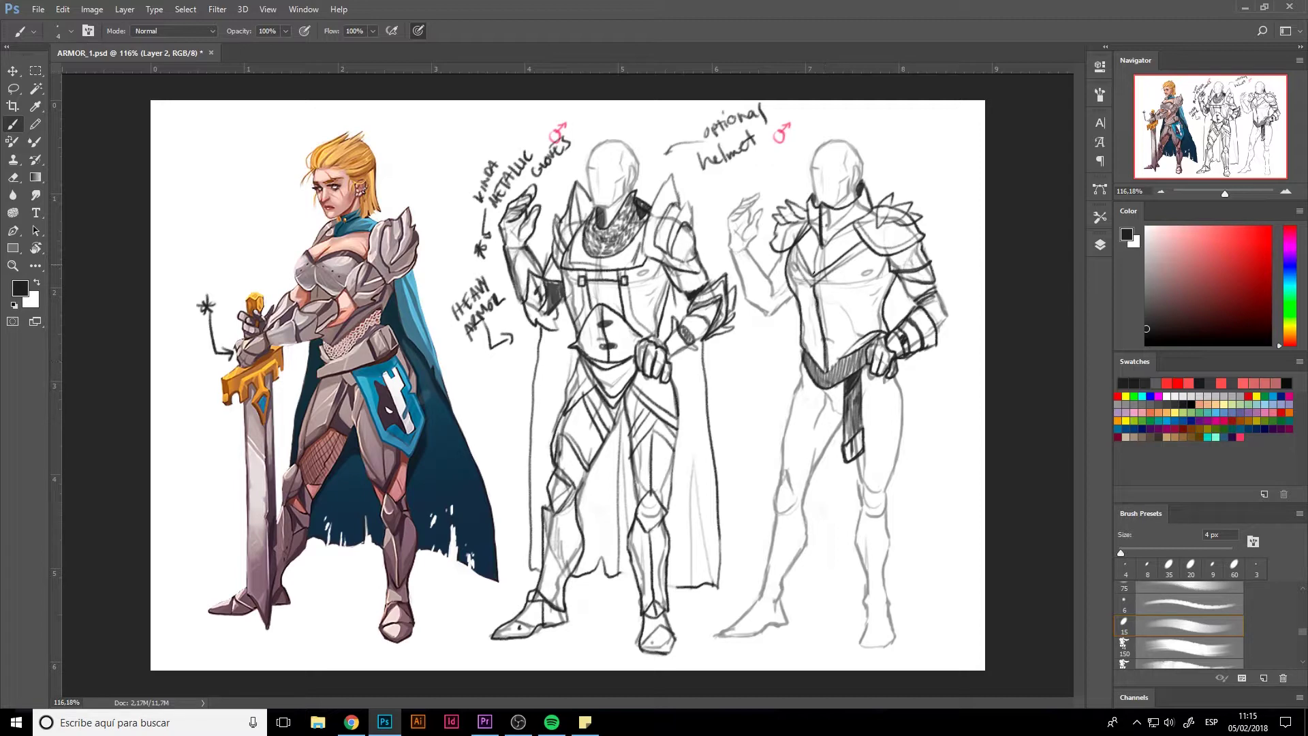
mouse_move(891, 273)
left_mouse_down()
mouse_move(882, 292)
mouse_move(820, 308)
mouse_move(856, 292)
mouse_move(883, 329)
left_mouse_up()
Draw the glove and forearm guard on the rightmost figure's raised arm, undoing the first stroke
mouse_move(779, 251)
left_mouse_down()
mouse_move(769, 276)
mouse_move(780, 261)
mouse_move(727, 247)
mouse_move(746, 300)
mouse_move(769, 272)
mouse_move(747, 250)
mouse_move(735, 268)
mouse_move(756, 263)
mouse_move(726, 224)
mouse_move(760, 197)
left_mouse_up()
key("ctrl+z")
mouse_move(761, 197)
left_mouse_down()
mouse_move(730, 217)
mouse_move(764, 206)
mouse_move(748, 248)
left_mouse_up()
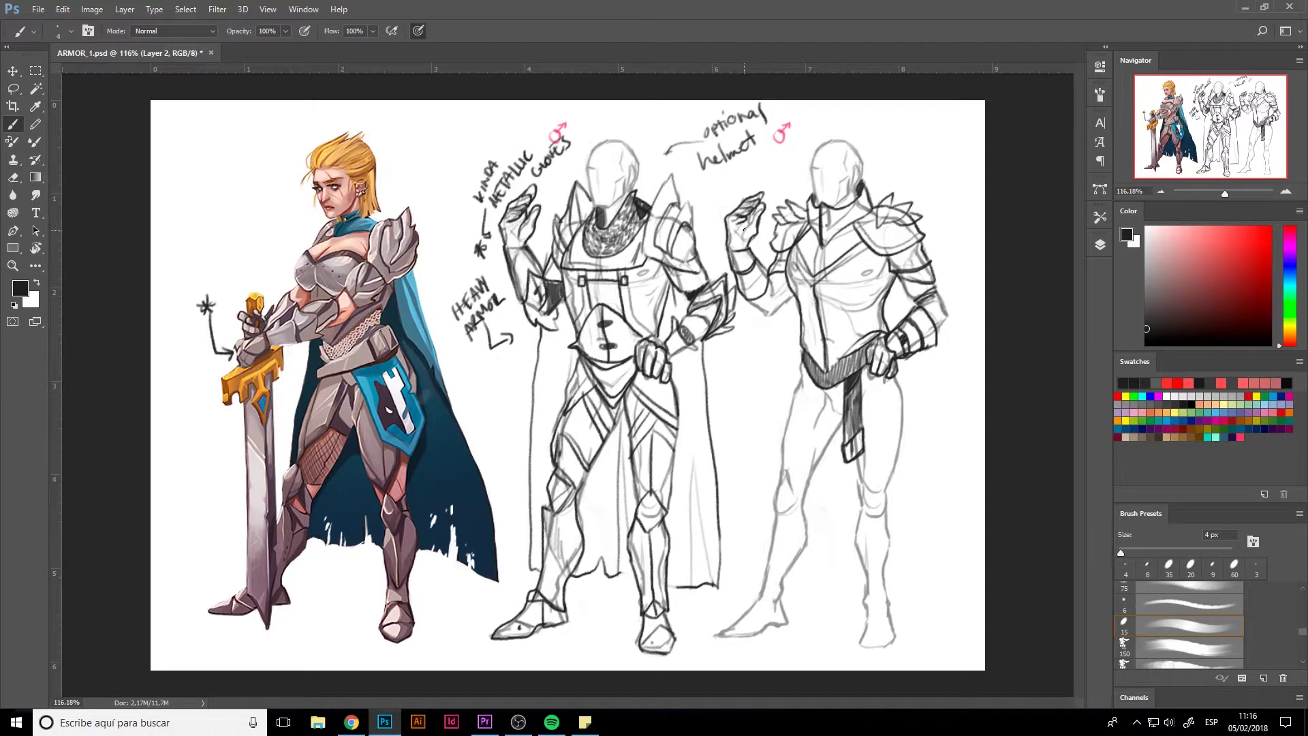
Shade the rightmost figure's open collar and add angular overlapping detail lines to the breastplate
mouse_move(821, 204)
left_mouse_down()
mouse_move(827, 244)
mouse_move(845, 232)
left_mouse_up()
mouse_move(823, 278)
left_mouse_down()
mouse_move(871, 281)
mouse_move(831, 283)
mouse_move(867, 254)
left_mouse_up()
mouse_move(789, 253)
left_mouse_down()
mouse_move(808, 288)
mouse_move(860, 305)
mouse_move(830, 339)
mouse_move(831, 360)
mouse_move(823, 309)
left_mouse_up()
left_click_drag(820, 245, 817, 278)
Draw side flaps and a pointed front strip hanging from the rightmost figure's belt, and hatch the inner cloth
left_click_drag(795, 353, 775, 372)
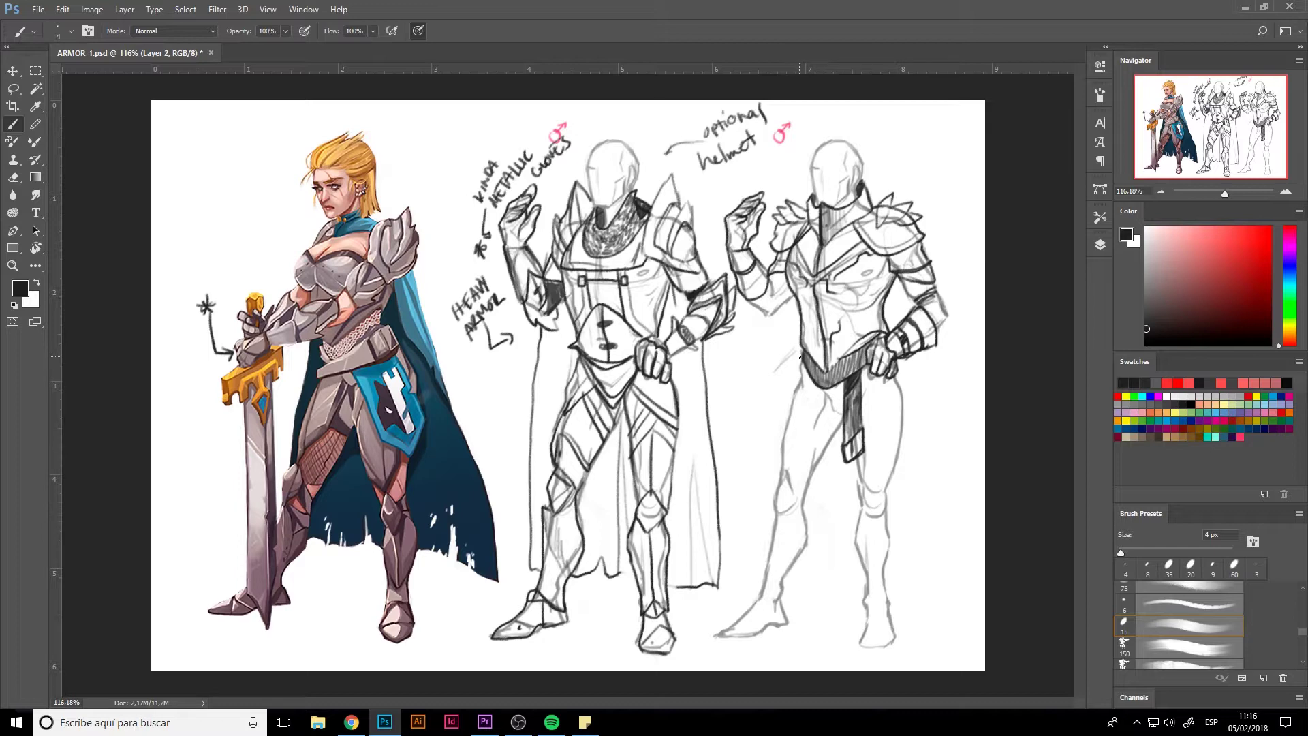
left_click_drag(802, 353, 767, 471)
left_click_drag(874, 406, 883, 466)
mouse_move(882, 448)
left_mouse_down()
mouse_move(886, 479)
mouse_move(912, 449)
left_mouse_up()
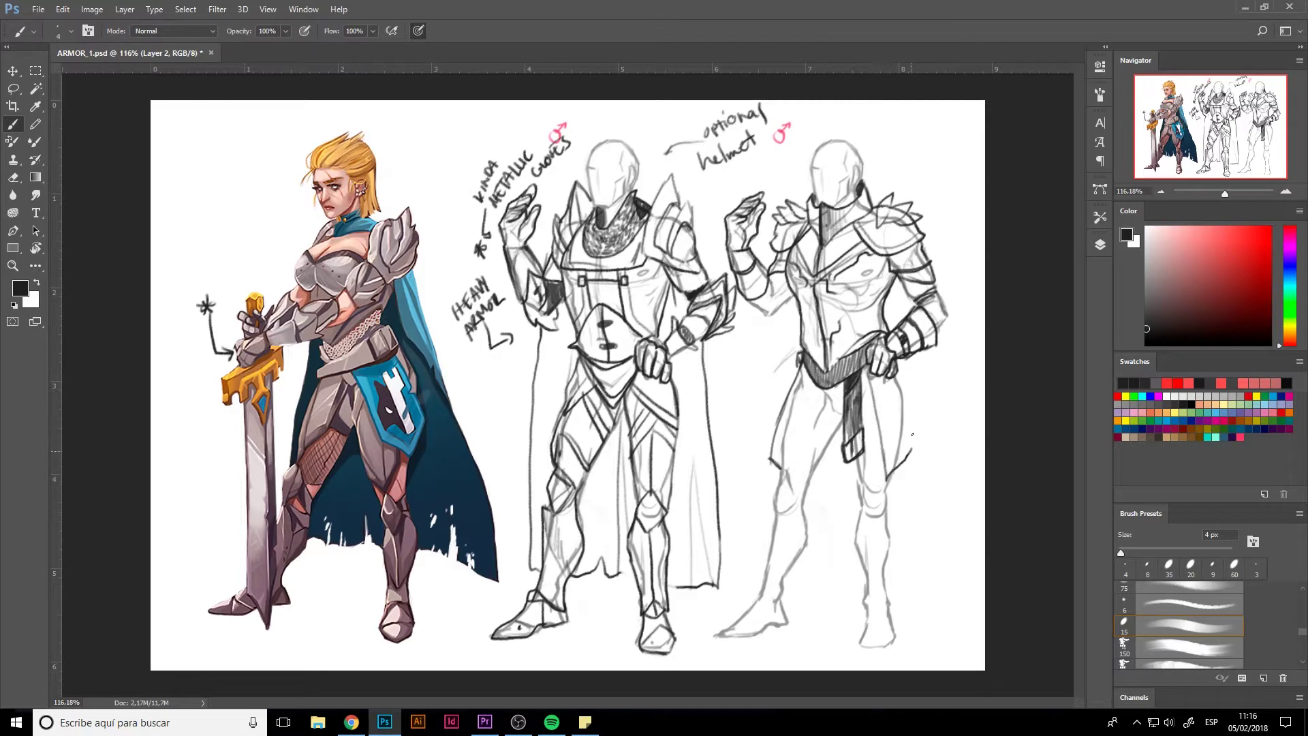
left_click_drag(896, 369, 914, 445)
left_click_drag(799, 365, 783, 463)
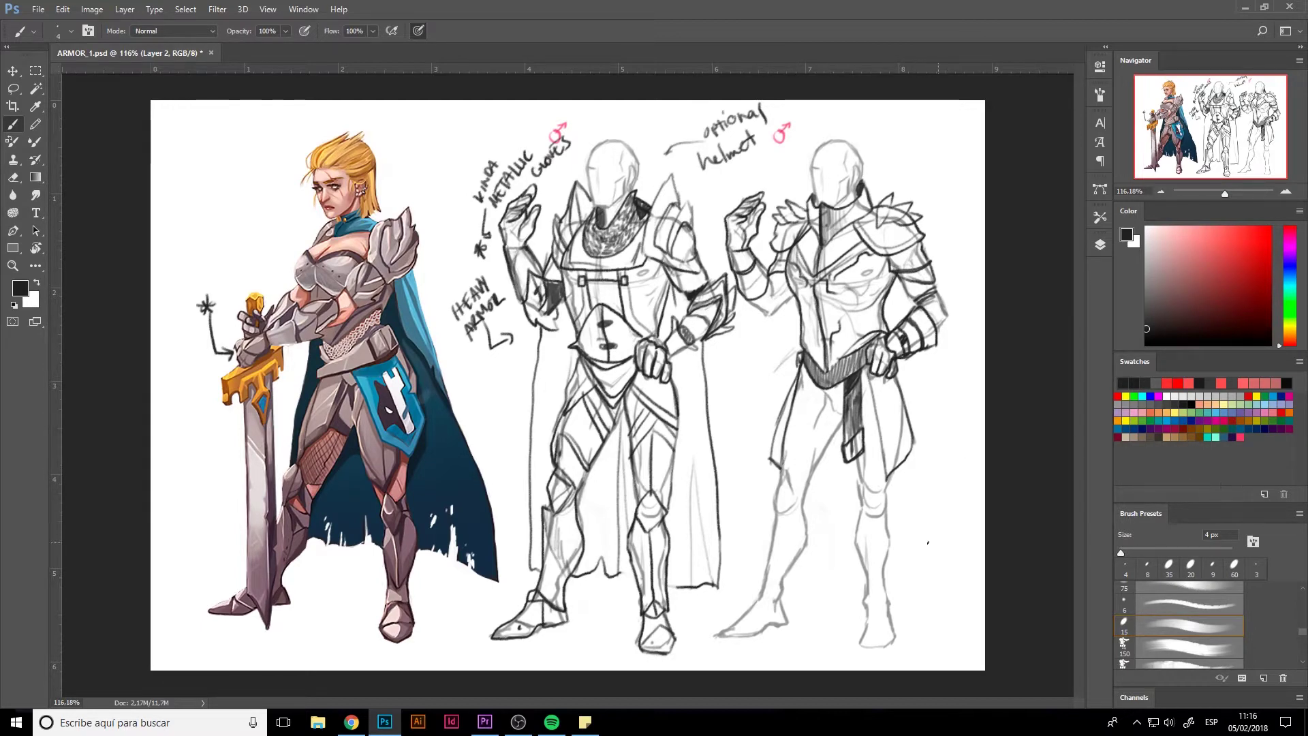
mouse_move(804, 366)
left_mouse_down()
mouse_move(801, 469)
mouse_move(816, 464)
mouse_move(817, 388)
mouse_move(832, 409)
mouse_move(814, 455)
mouse_move(820, 515)
mouse_move(837, 412)
mouse_move(850, 463)
mouse_move(799, 472)
mouse_move(790, 461)
mouse_move(801, 393)
left_mouse_up()
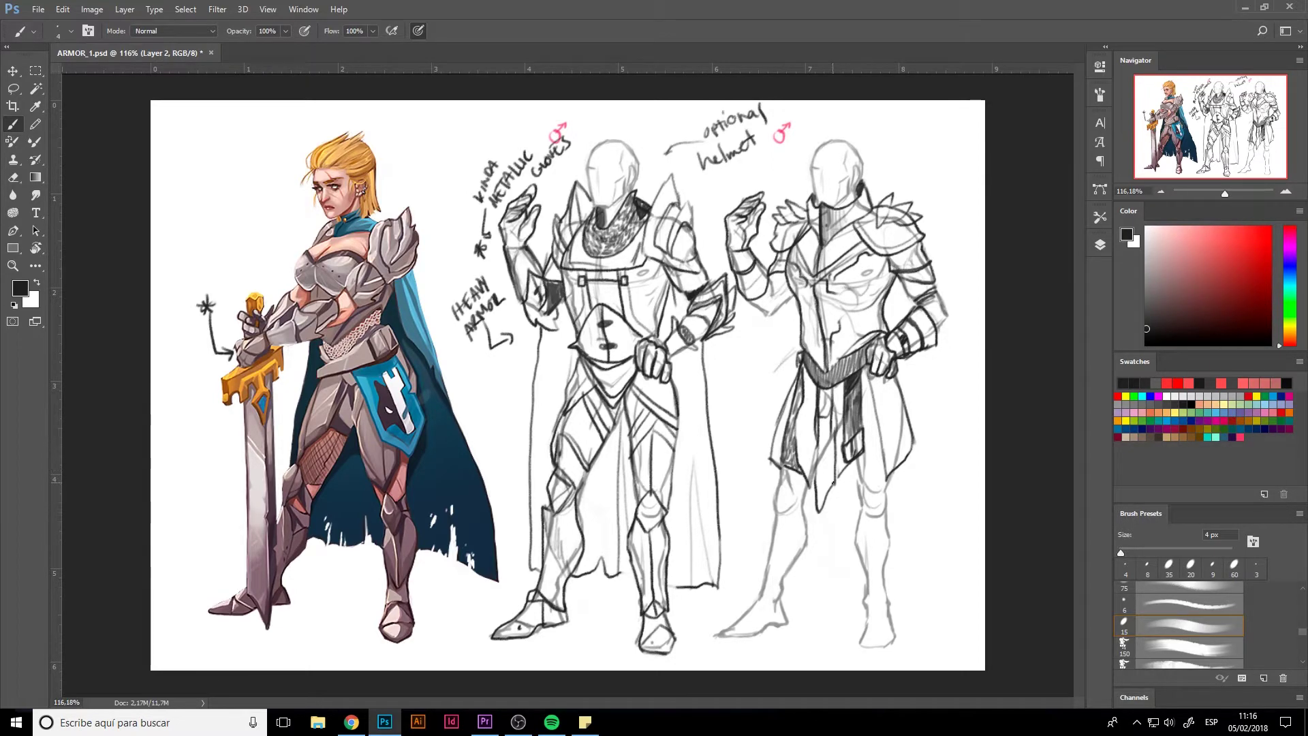
mouse_move(839, 468)
left_mouse_down()
mouse_move(877, 434)
mouse_move(863, 371)
mouse_move(879, 458)
mouse_move(841, 471)
mouse_move(842, 380)
mouse_move(833, 407)
left_mouse_up()
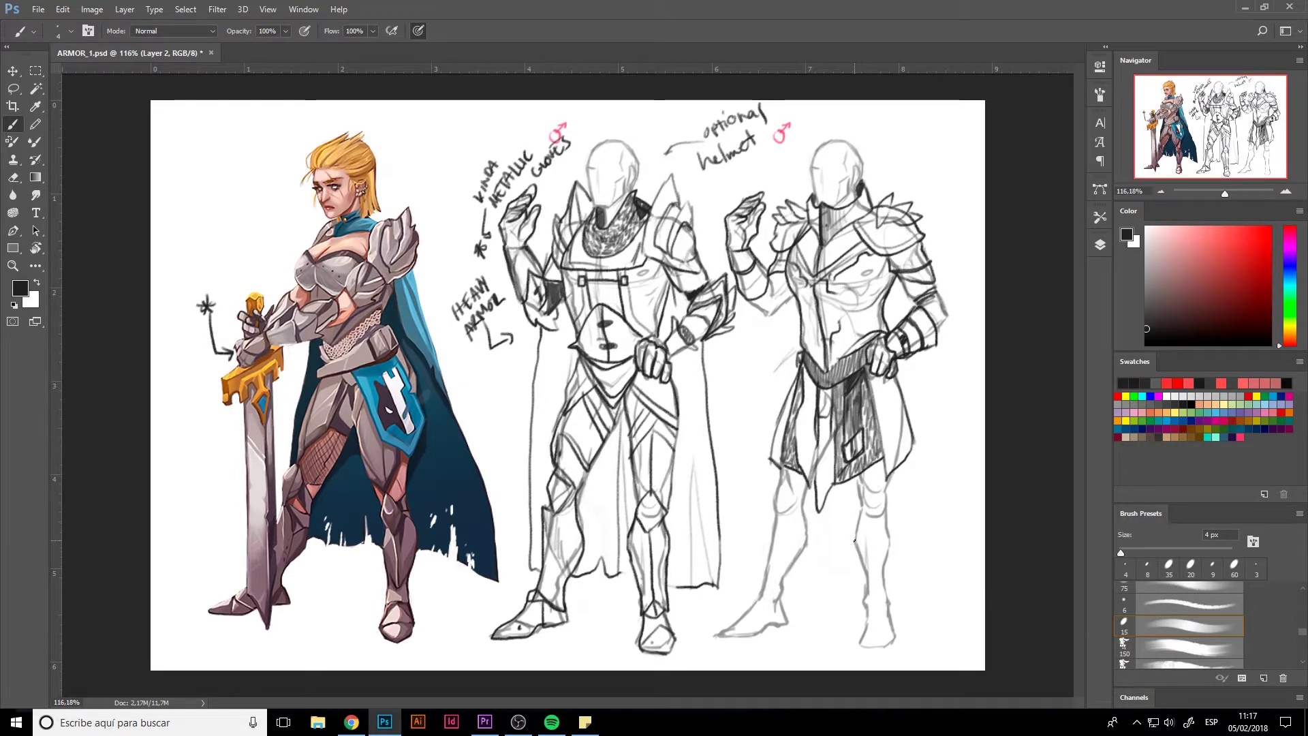
Draw pointed knee guards on the rightmost figure's legs and outline a shin guard with angular plate lines on the straight leg
left_click_drag(855, 493, 861, 540)
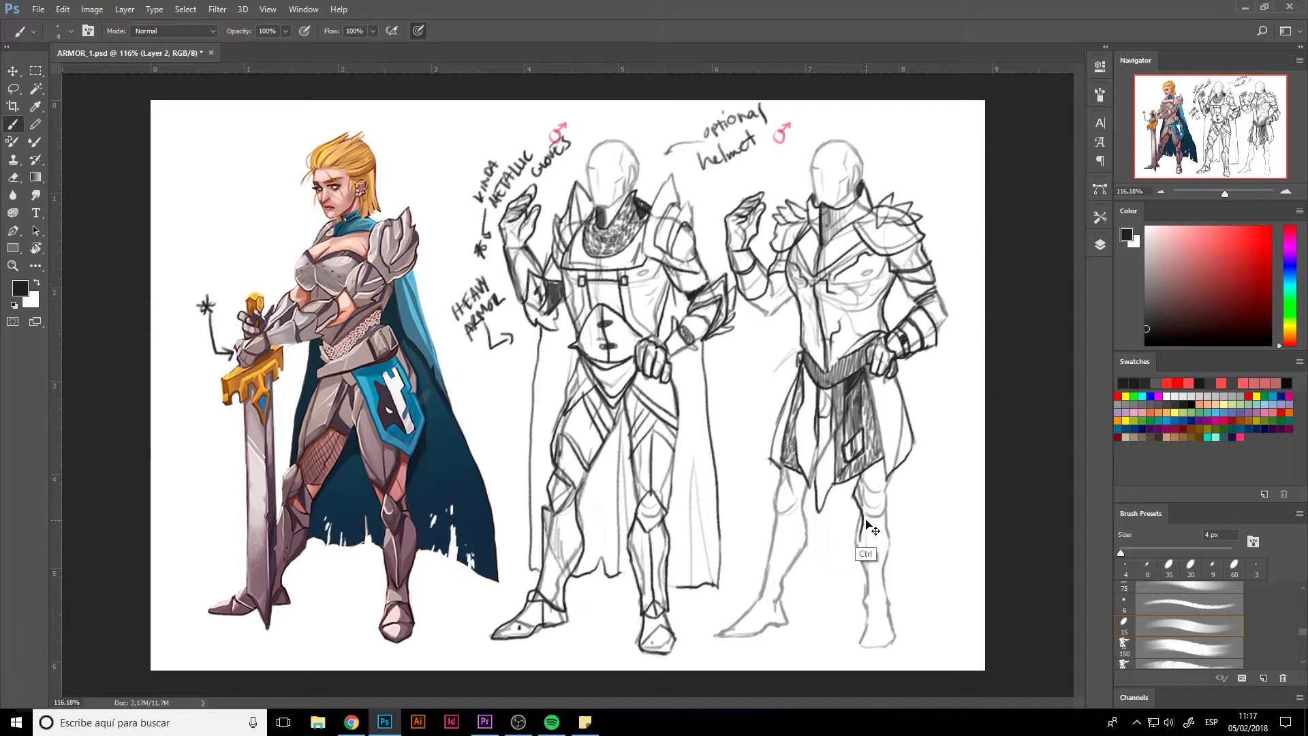
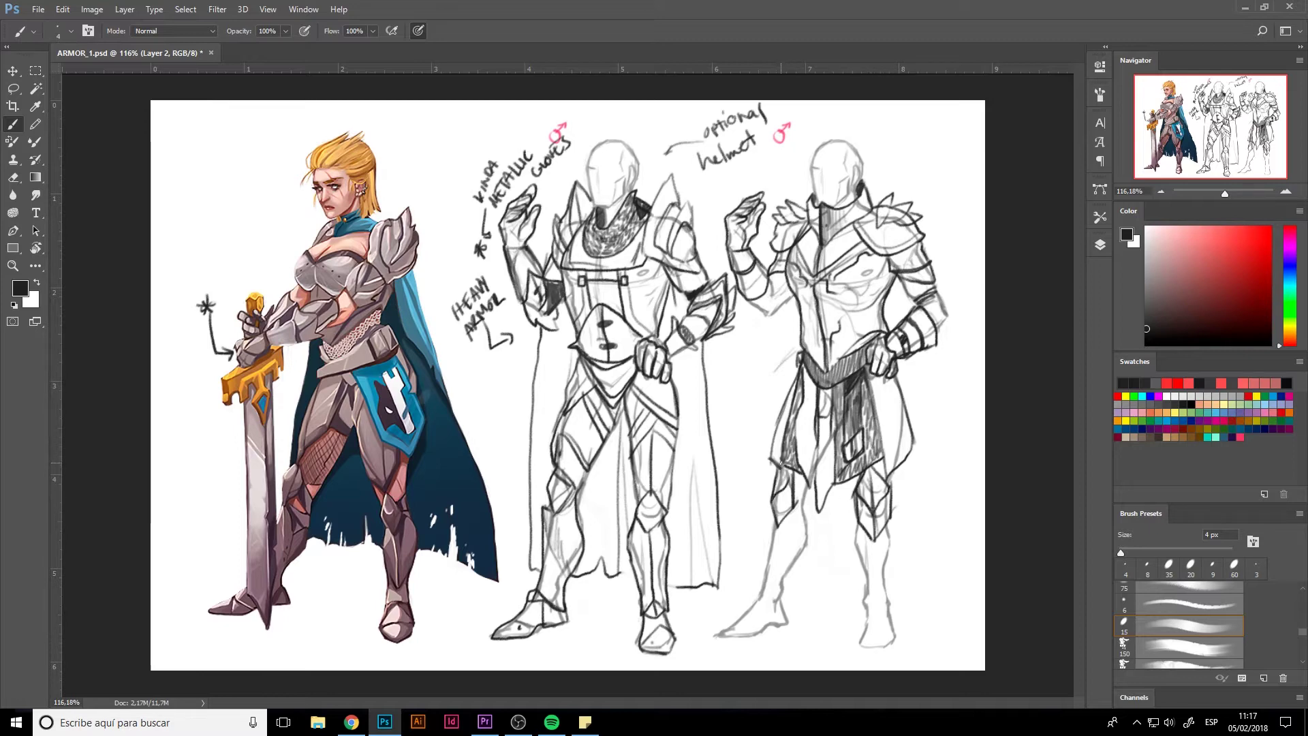
key("e")
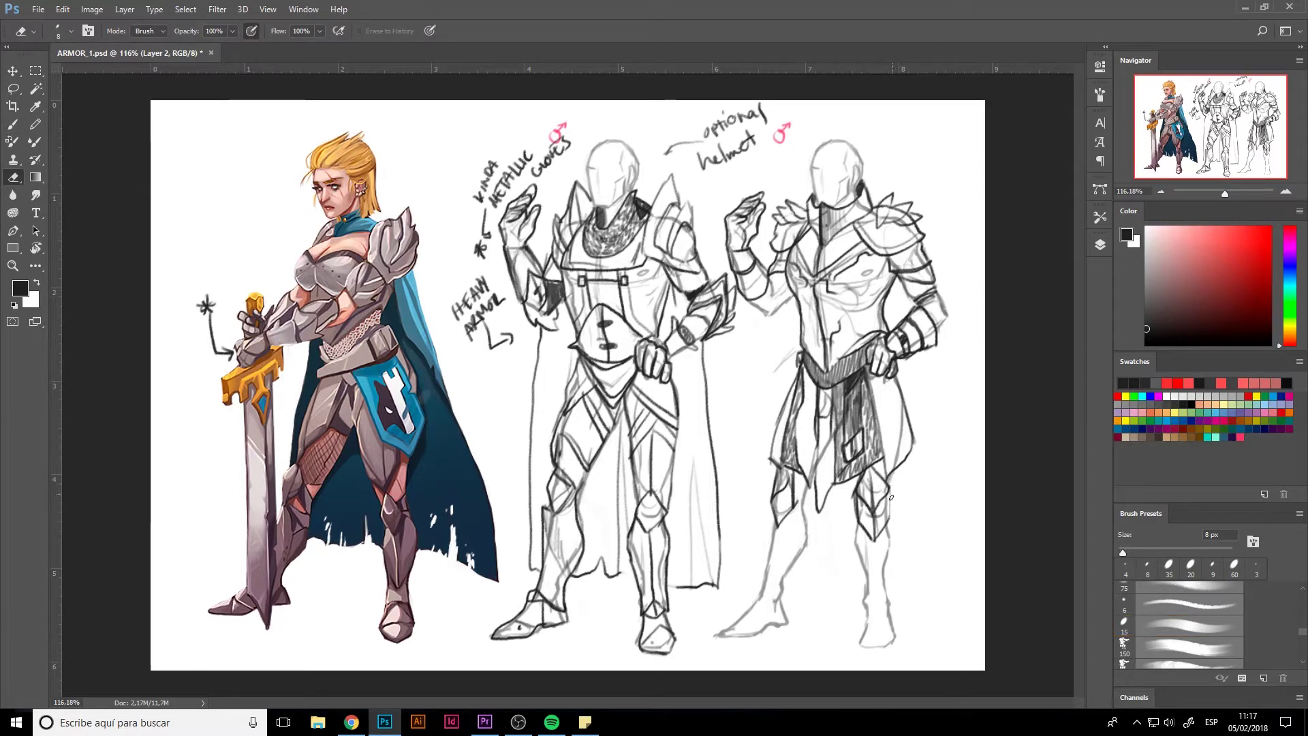
left_click_drag(851, 489, 874, 610)
key("b")
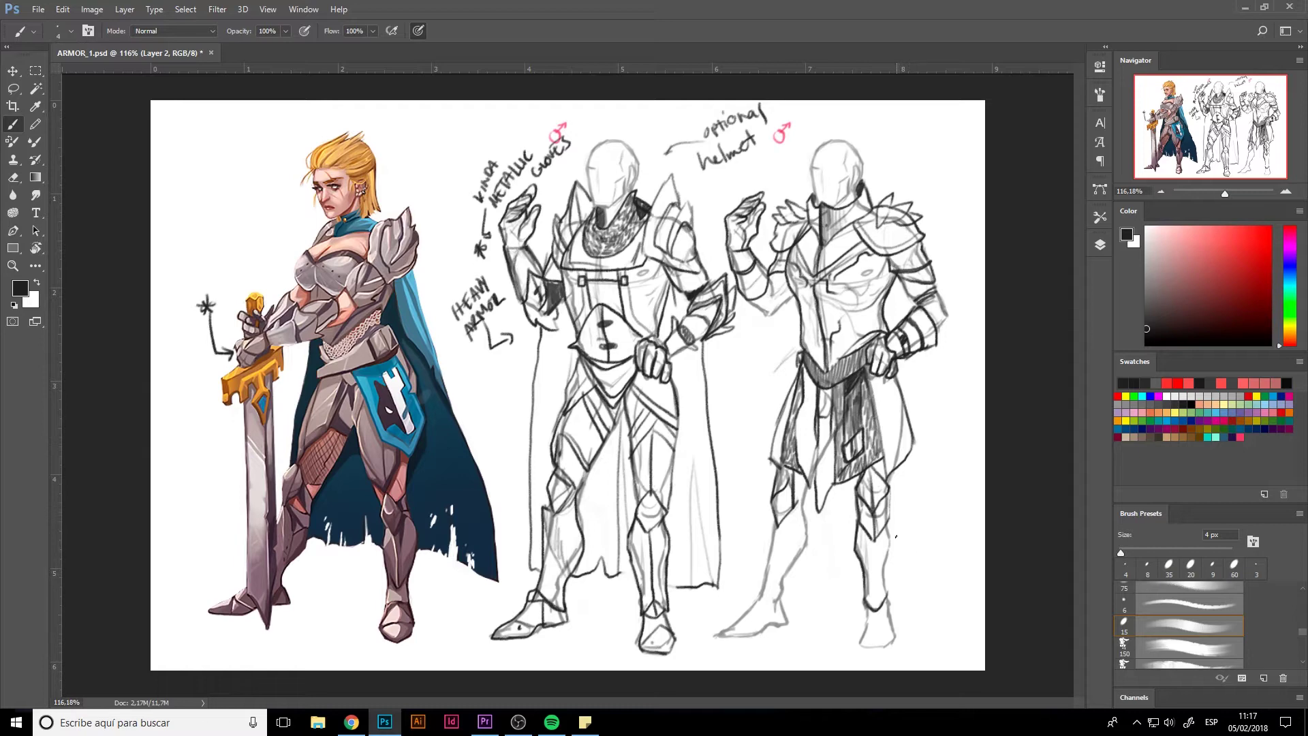
mouse_move(887, 520)
left_mouse_down()
mouse_move(889, 593)
mouse_move(886, 560)
left_mouse_up()
key("e")
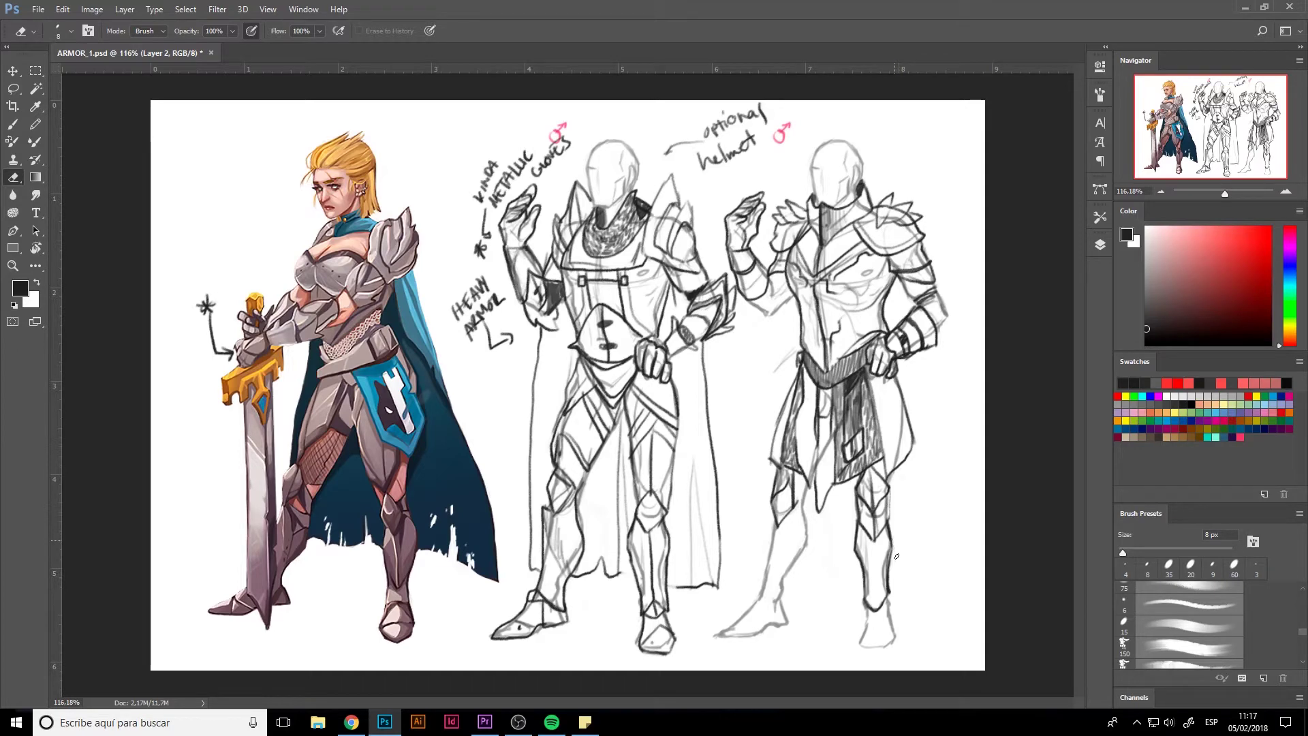
key("b")
mouse_move(867, 545)
left_mouse_down()
mouse_move(874, 582)
mouse_move(878, 516)
left_mouse_up()
Outline the shin guard on the rightmost figure's outstretched leg, undoing one stroke, and clean up the lines around the ankle
mouse_move(776, 526)
left_mouse_down()
mouse_move(766, 595)
mouse_move(810, 540)
mouse_move(803, 504)
mouse_move(807, 537)
mouse_move(786, 581)
mouse_move(805, 550)
mouse_move(789, 578)
mouse_move(787, 522)
left_mouse_up()
key("ctrl+z")
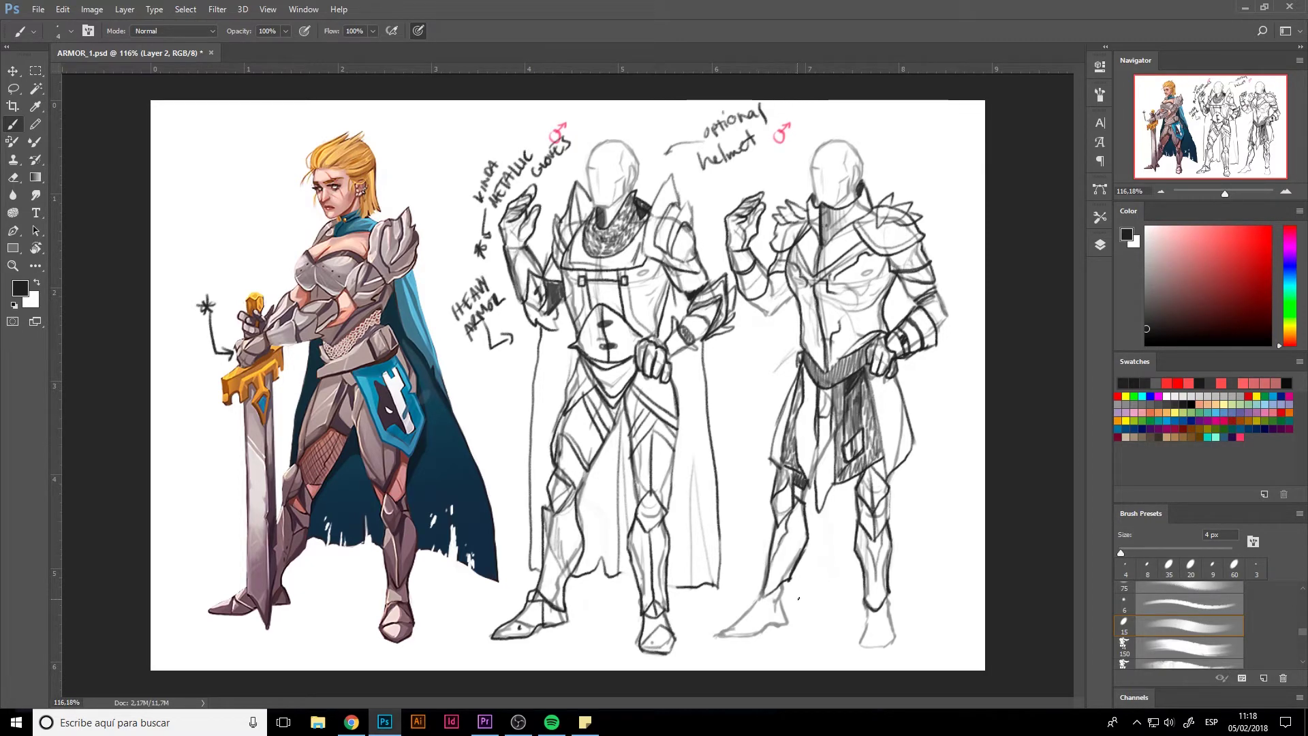
mouse_move(864, 593)
left_mouse_down()
mouse_move(874, 602)
mouse_move(889, 587)
left_mouse_up()
key("e")
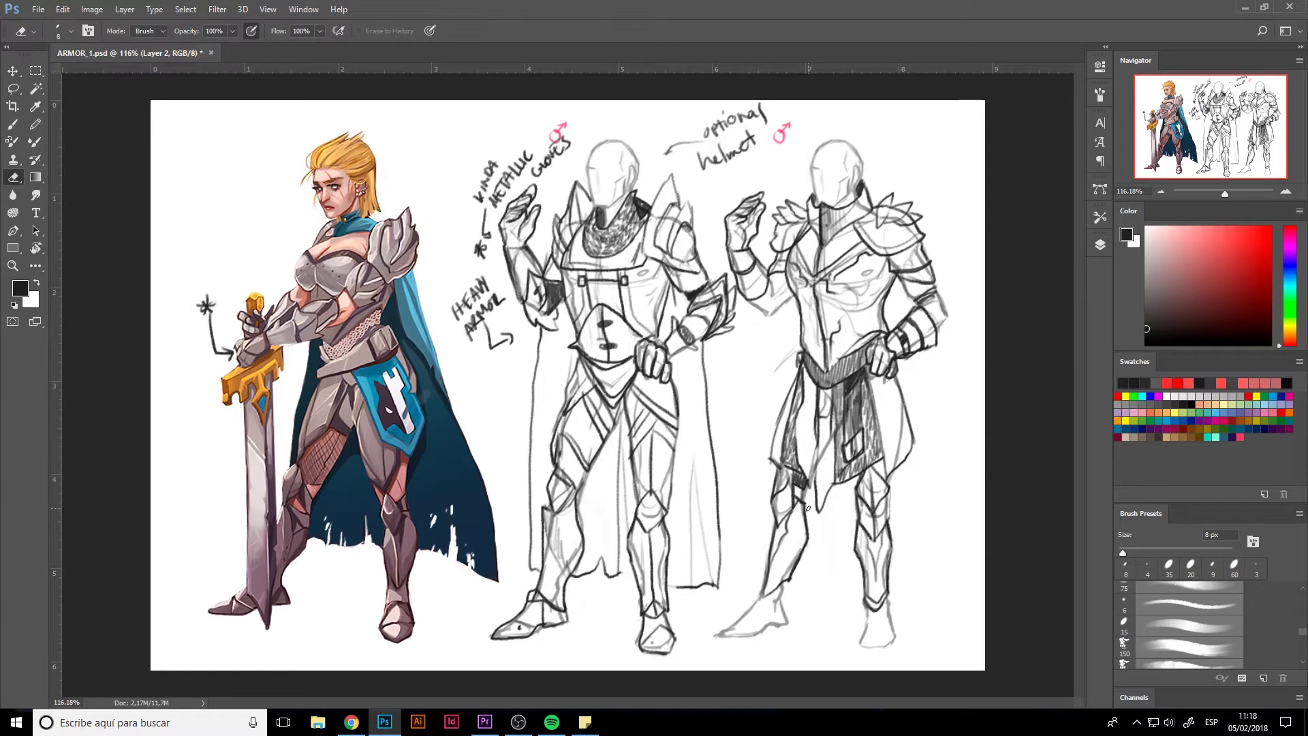
mouse_move(770, 600)
left_mouse_down()
mouse_move(768, 560)
mouse_move(771, 592)
mouse_move(746, 611)
left_mouse_up()
Draw the pointed armoured boot over the rightmost figure's outstretched foot
key("b")
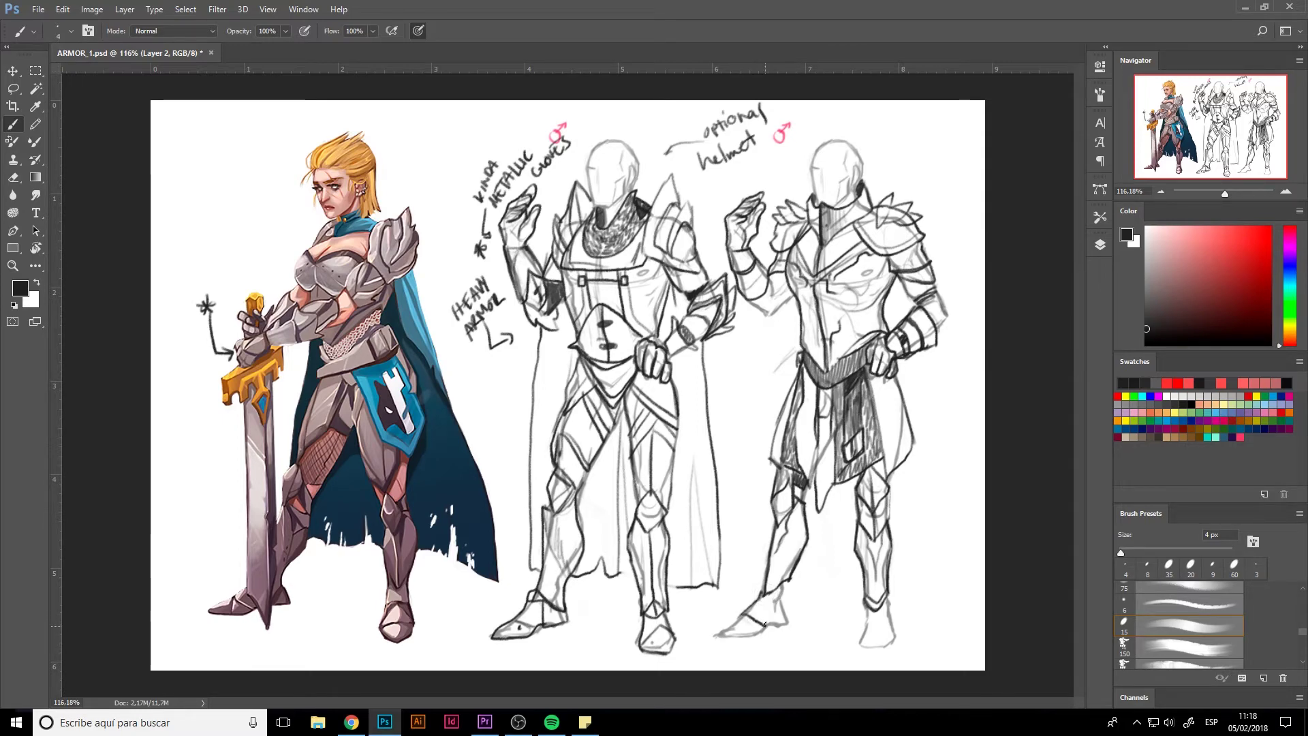
mouse_move(780, 594)
left_mouse_down()
mouse_move(719, 635)
mouse_move(742, 612)
mouse_move(713, 641)
mouse_move(737, 610)
mouse_move(743, 629)
mouse_move(742, 614)
mouse_move(715, 636)
mouse_move(755, 626)
left_mouse_up()
key("e")
key("b")
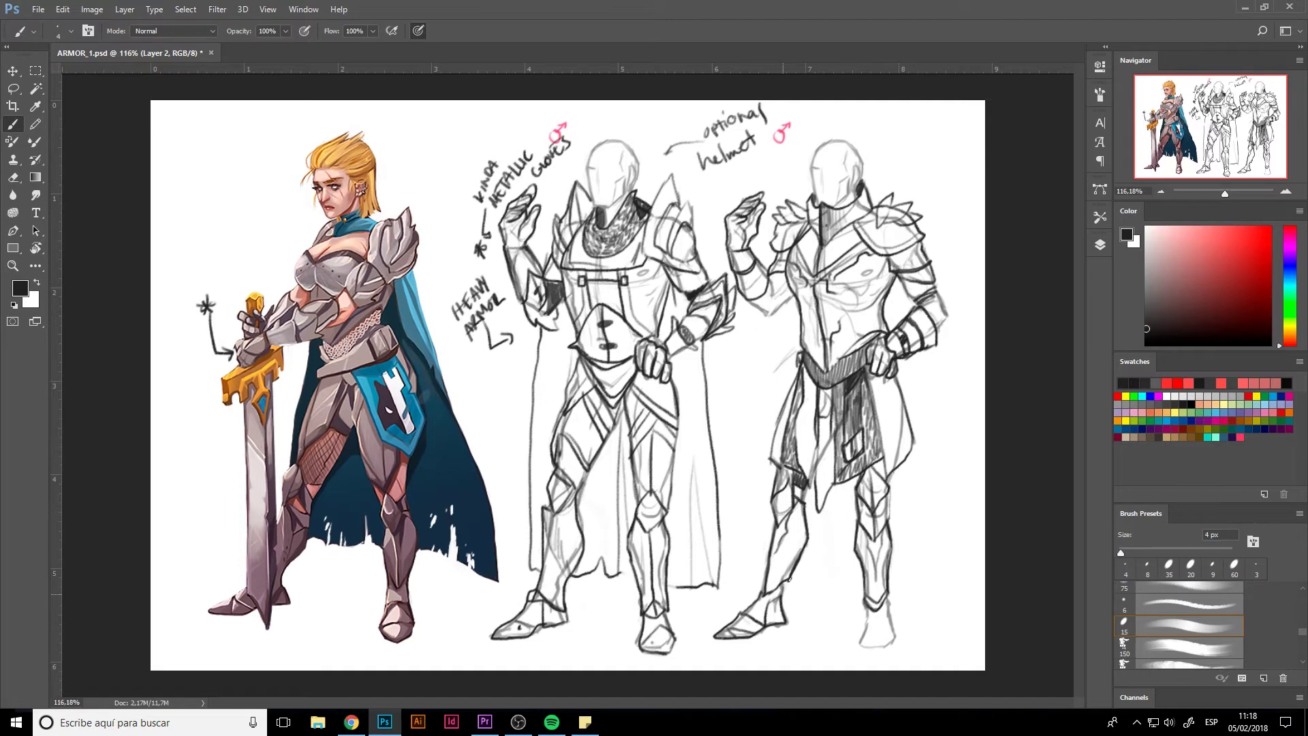
Refine the ankle and lower shin lines of the rightmost figure's outstretched leg, erasing strays and undoing trial strokes
left_click_drag(789, 579, 788, 622)
key("e")
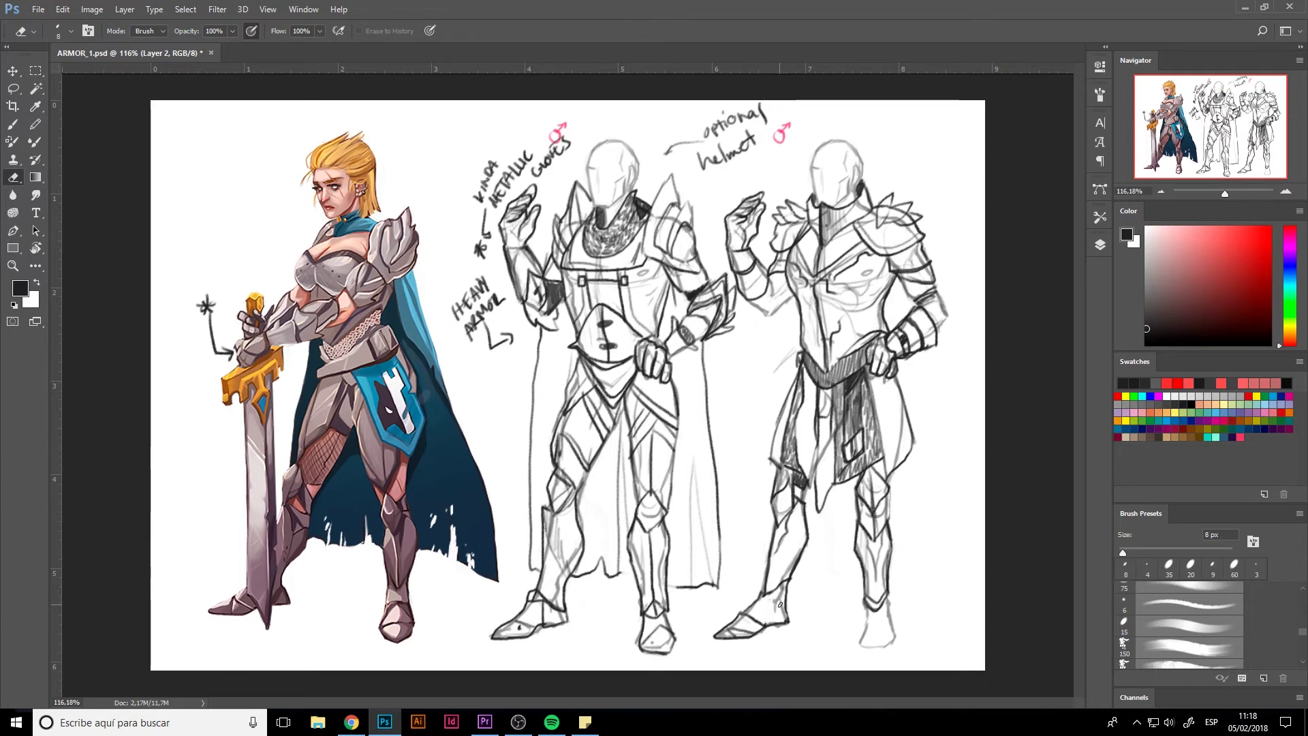
key("b")
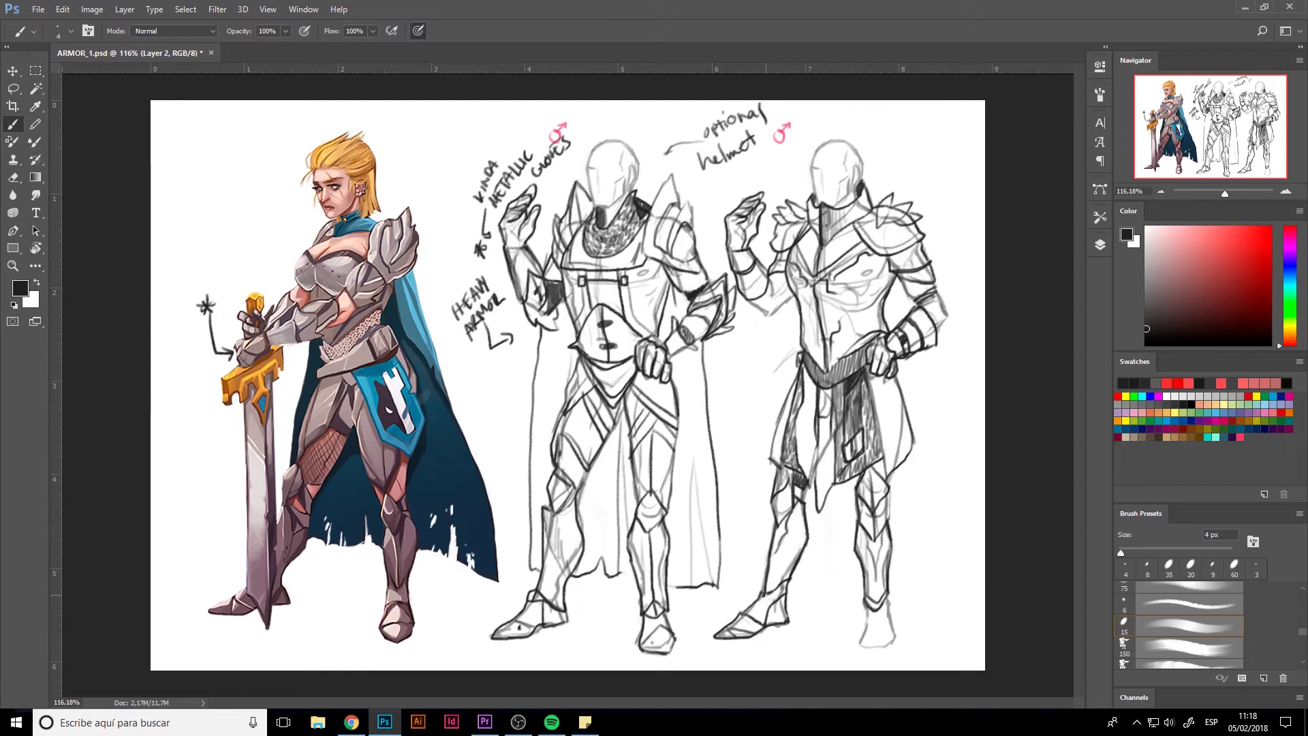
key("e")
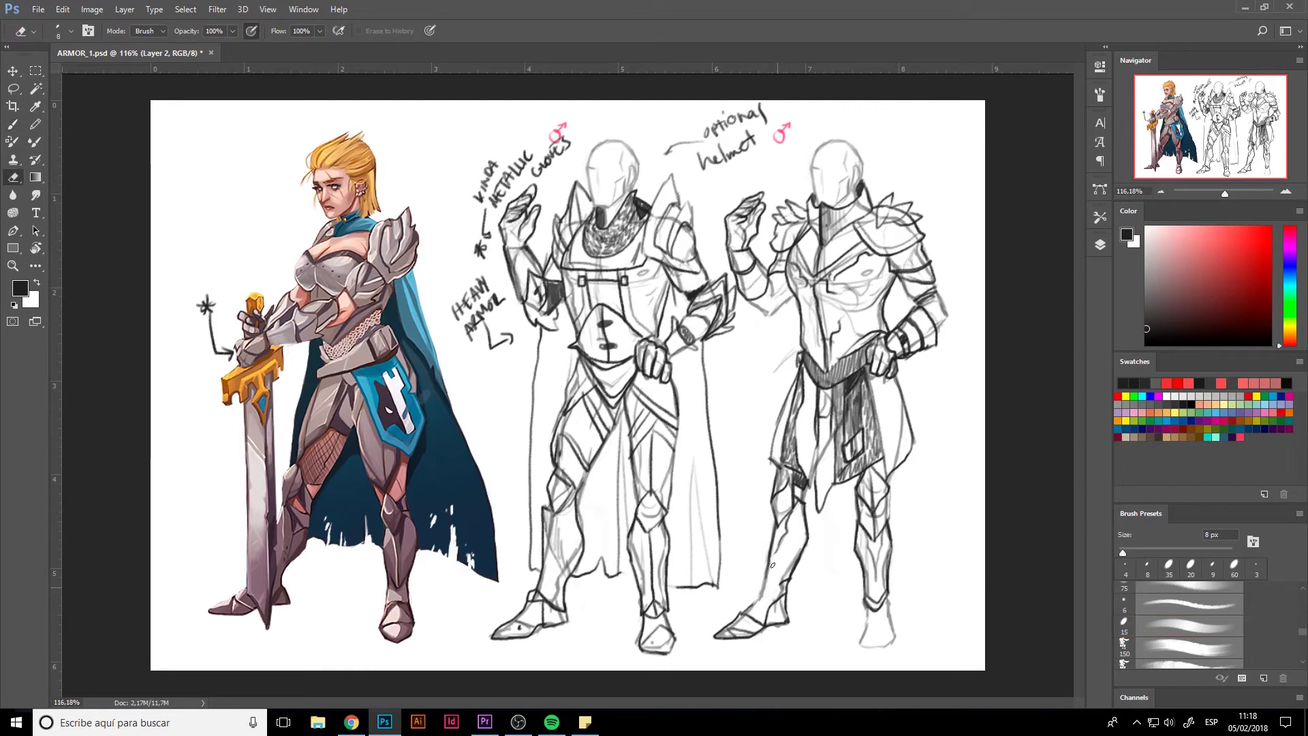
key("b")
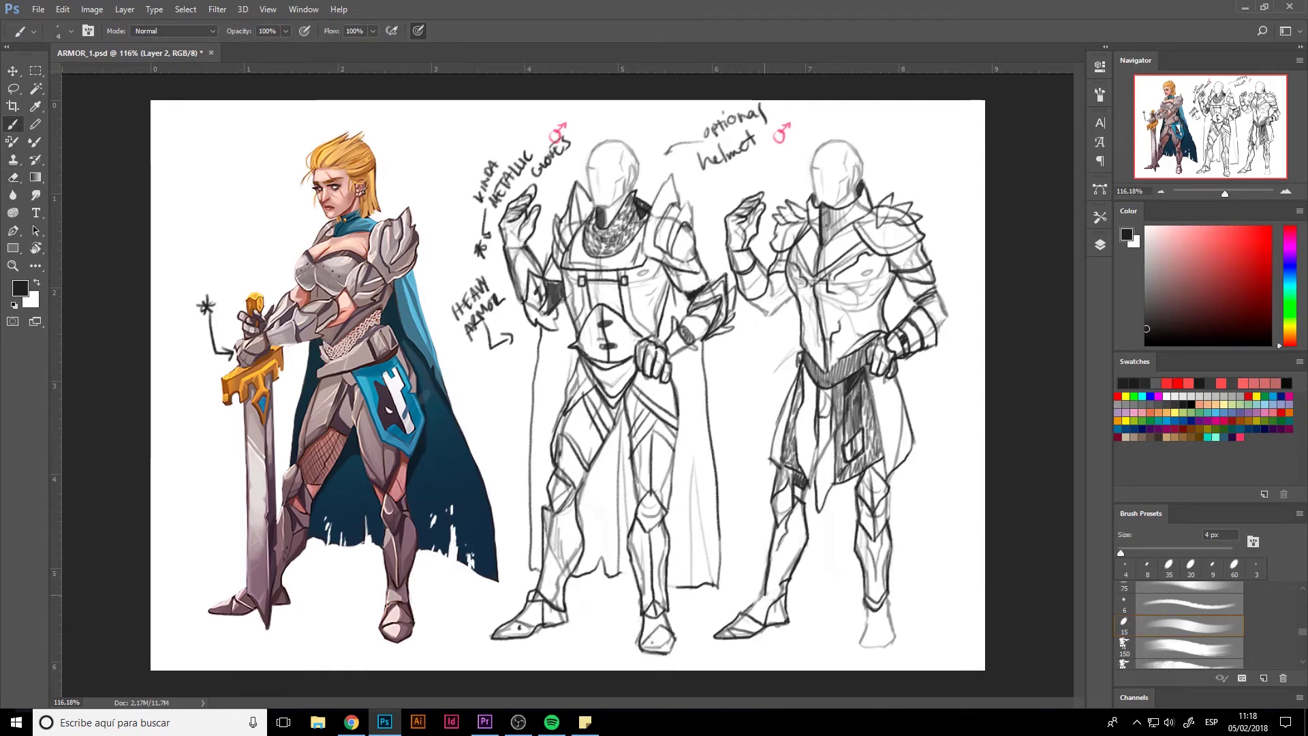
key("ctrl+z")
mouse_move(770, 553)
left_mouse_down()
mouse_move(761, 592)
mouse_move(775, 583)
mouse_move(742, 613)
mouse_move(767, 584)
mouse_move(819, 583)
mouse_move(763, 583)
mouse_move(769, 600)
mouse_move(780, 582)
mouse_move(747, 612)
mouse_move(765, 591)
left_mouse_up()
key("ctrl+z")
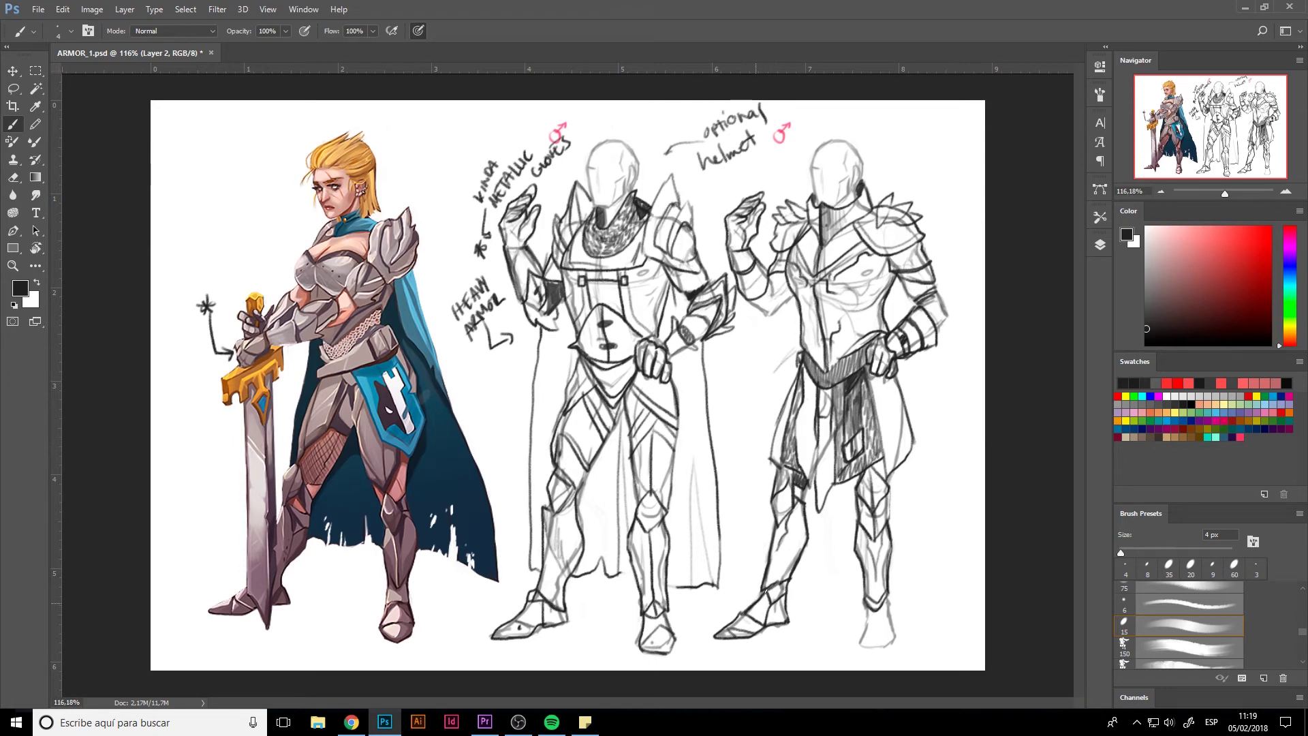
Draw the armoured boot and ankle plate over the rightmost figure's front-facing foot on the straight leg
mouse_move(865, 605)
left_mouse_down()
mouse_move(862, 634)
mouse_move(891, 632)
left_mouse_up()
mouse_move(888, 628)
left_mouse_down()
mouse_move(896, 639)
mouse_move(862, 644)
mouse_move(887, 645)
left_mouse_up()
mouse_move(886, 597)
left_mouse_down()
mouse_move(893, 633)
mouse_move(889, 615)
left_mouse_up()
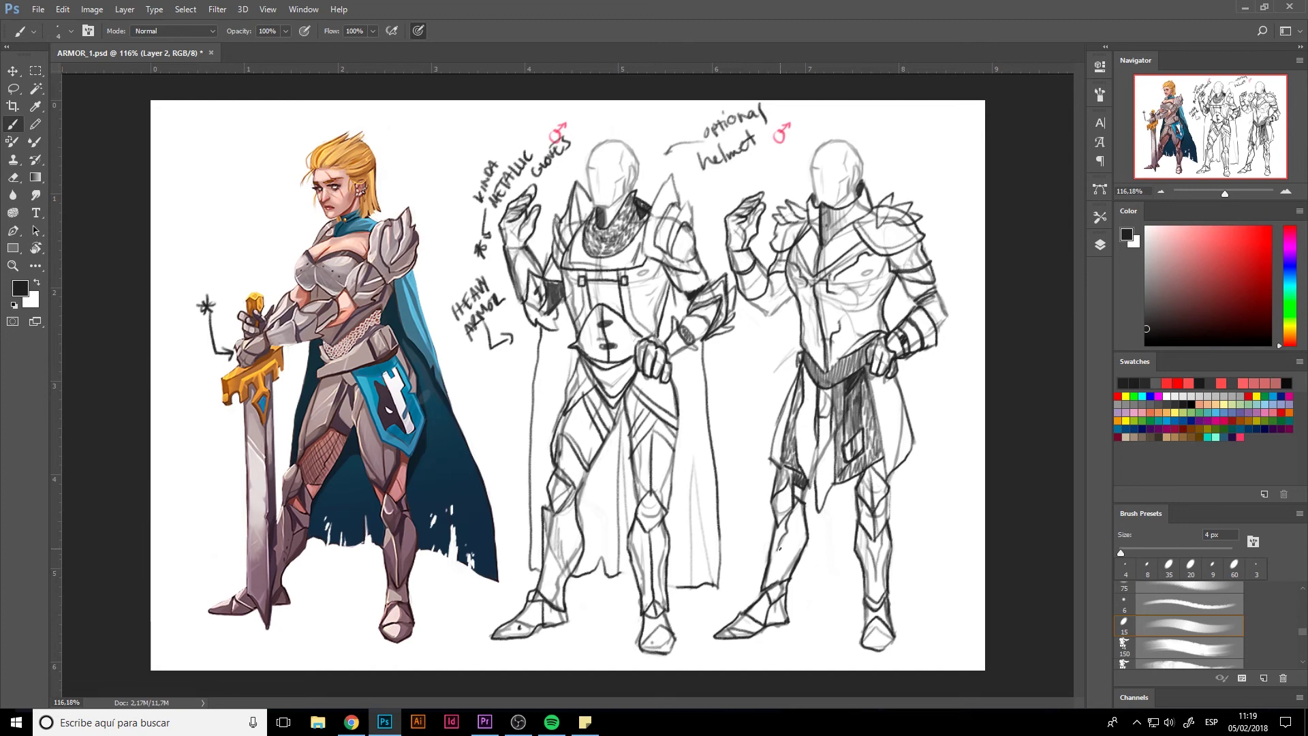
Add detail lines to the rightmost figure's outstretched shin guard, lower breastplate and the forearm guard of the arm at the hip
mouse_move(780, 549)
left_mouse_down()
mouse_move(770, 569)
mouse_move(790, 548)
mouse_move(794, 510)
left_mouse_up()
mouse_move(840, 319)
left_mouse_down()
mouse_move(851, 292)
mouse_move(804, 310)
mouse_move(822, 346)
left_mouse_up()
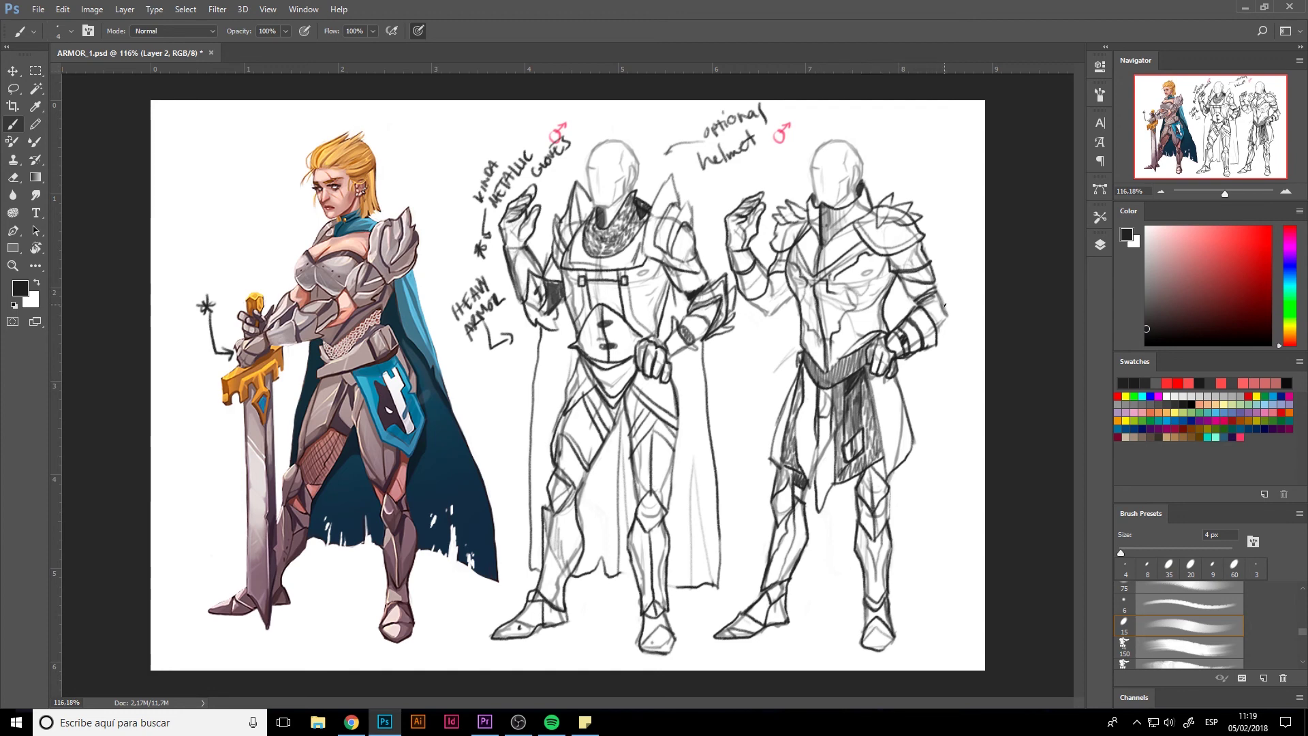
left_click_drag(937, 285, 938, 327)
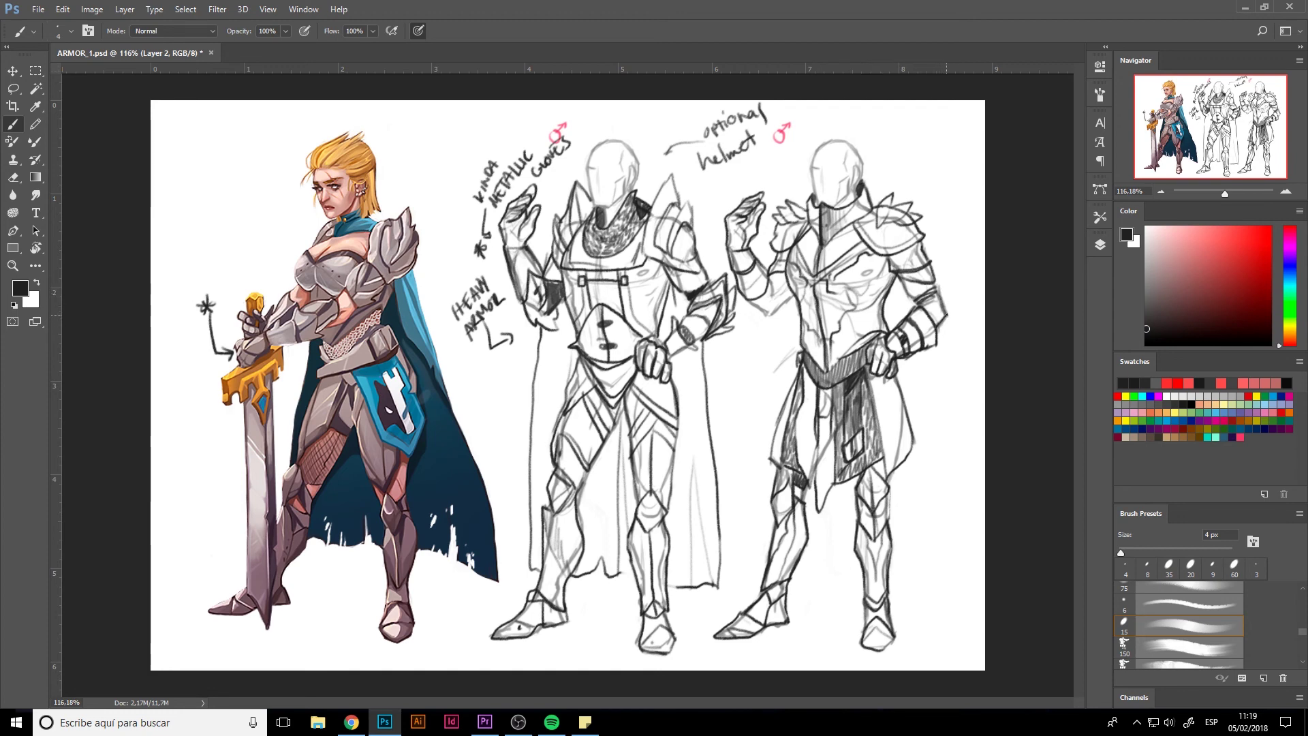